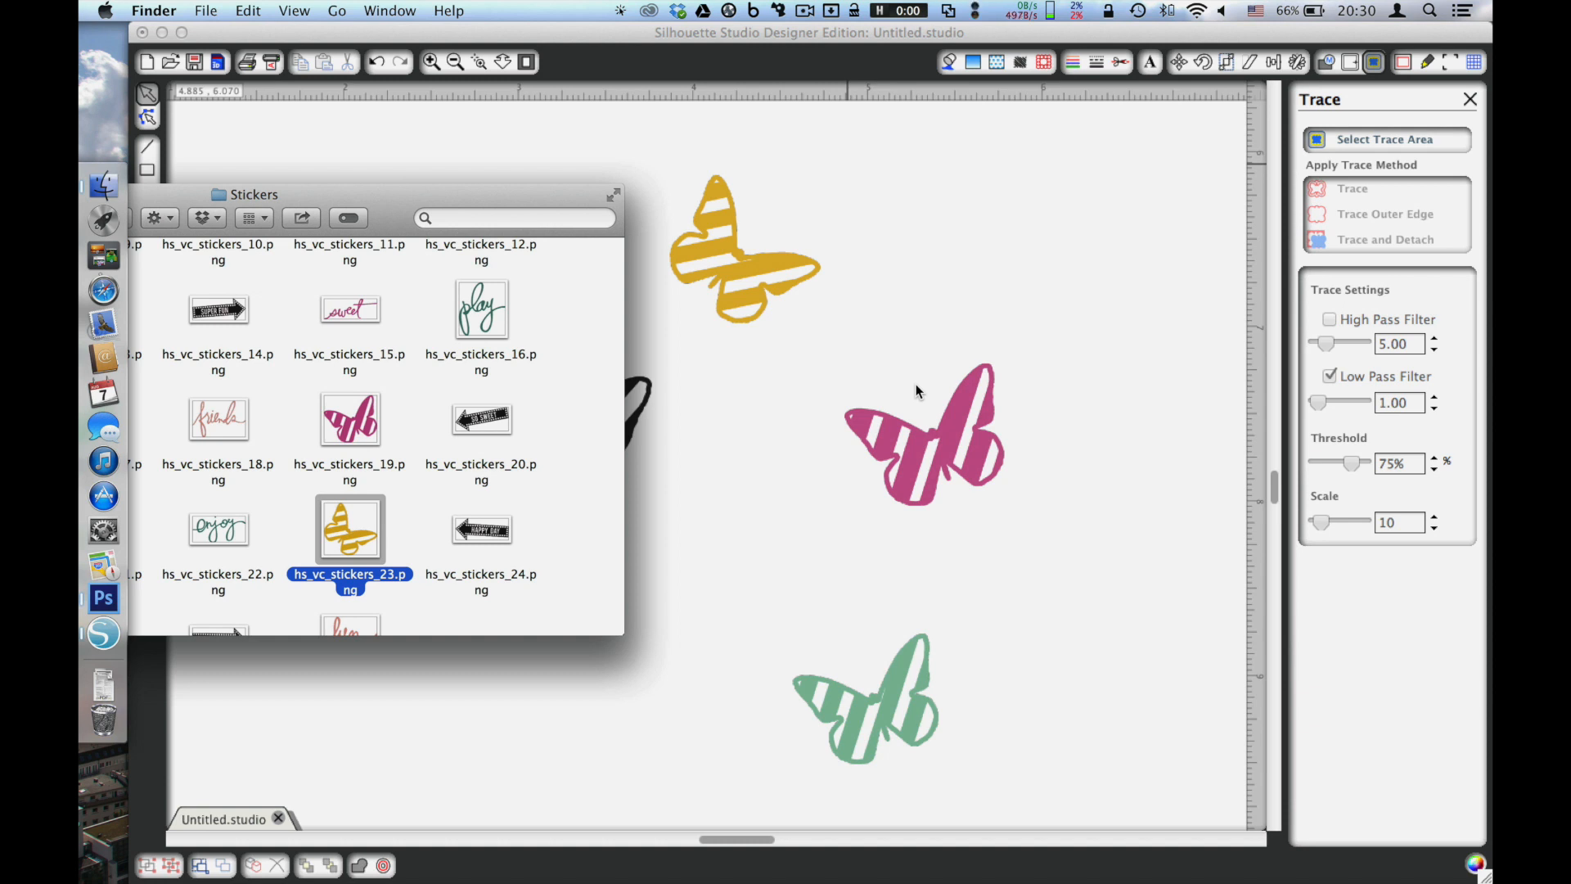
Step: Select a trace area about 1.62 by 0.95 in around the pink butterfly, using only the Low Pass Filter and a 71% threshold
click(1329, 145)
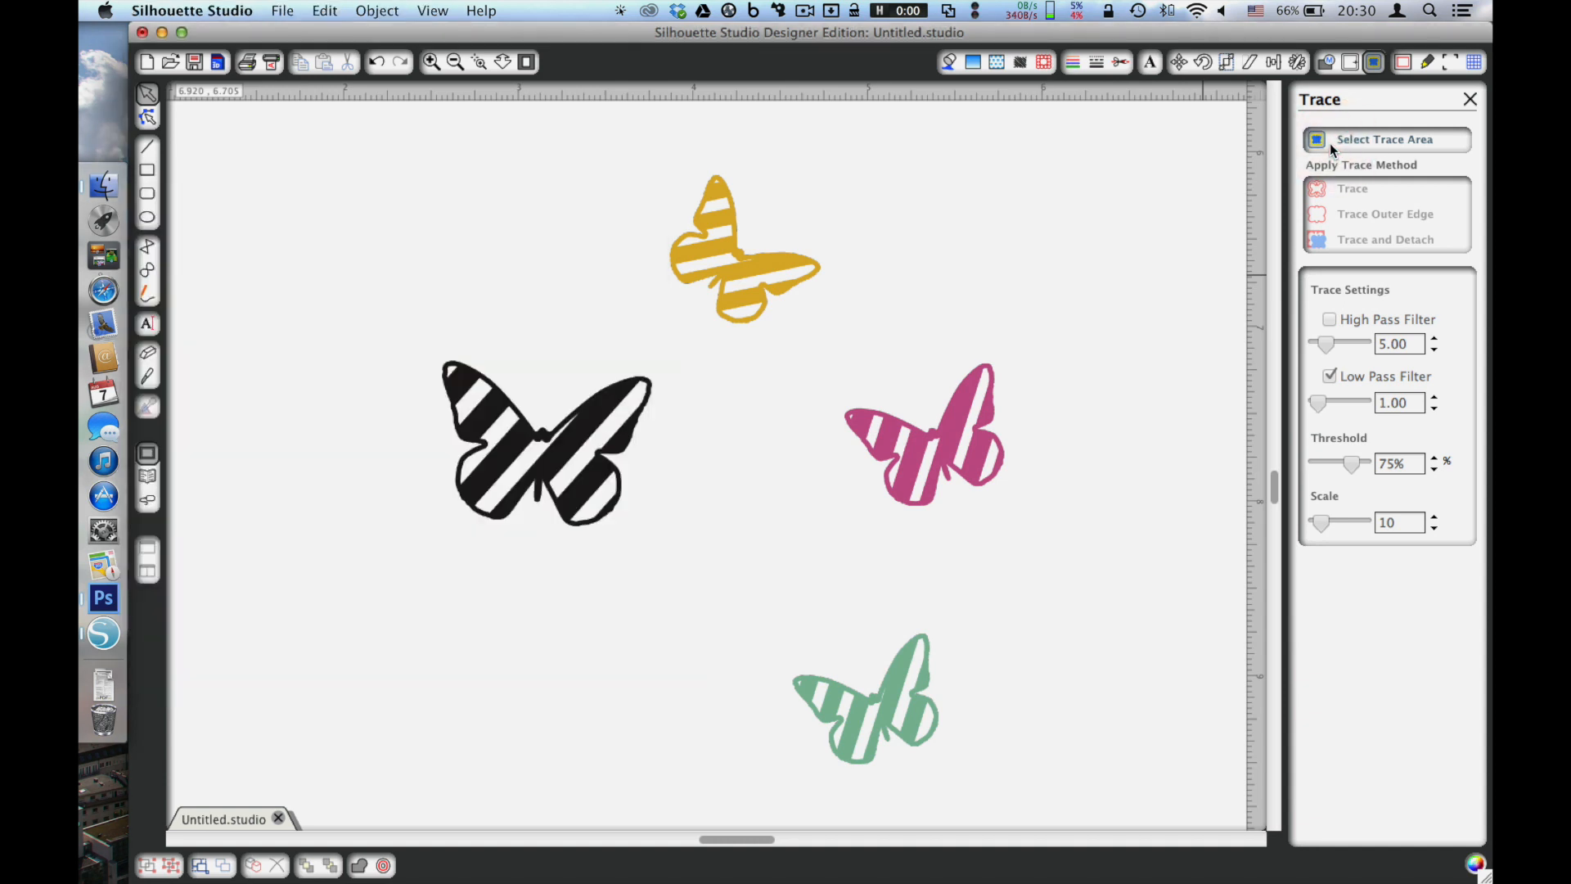
click(1342, 138)
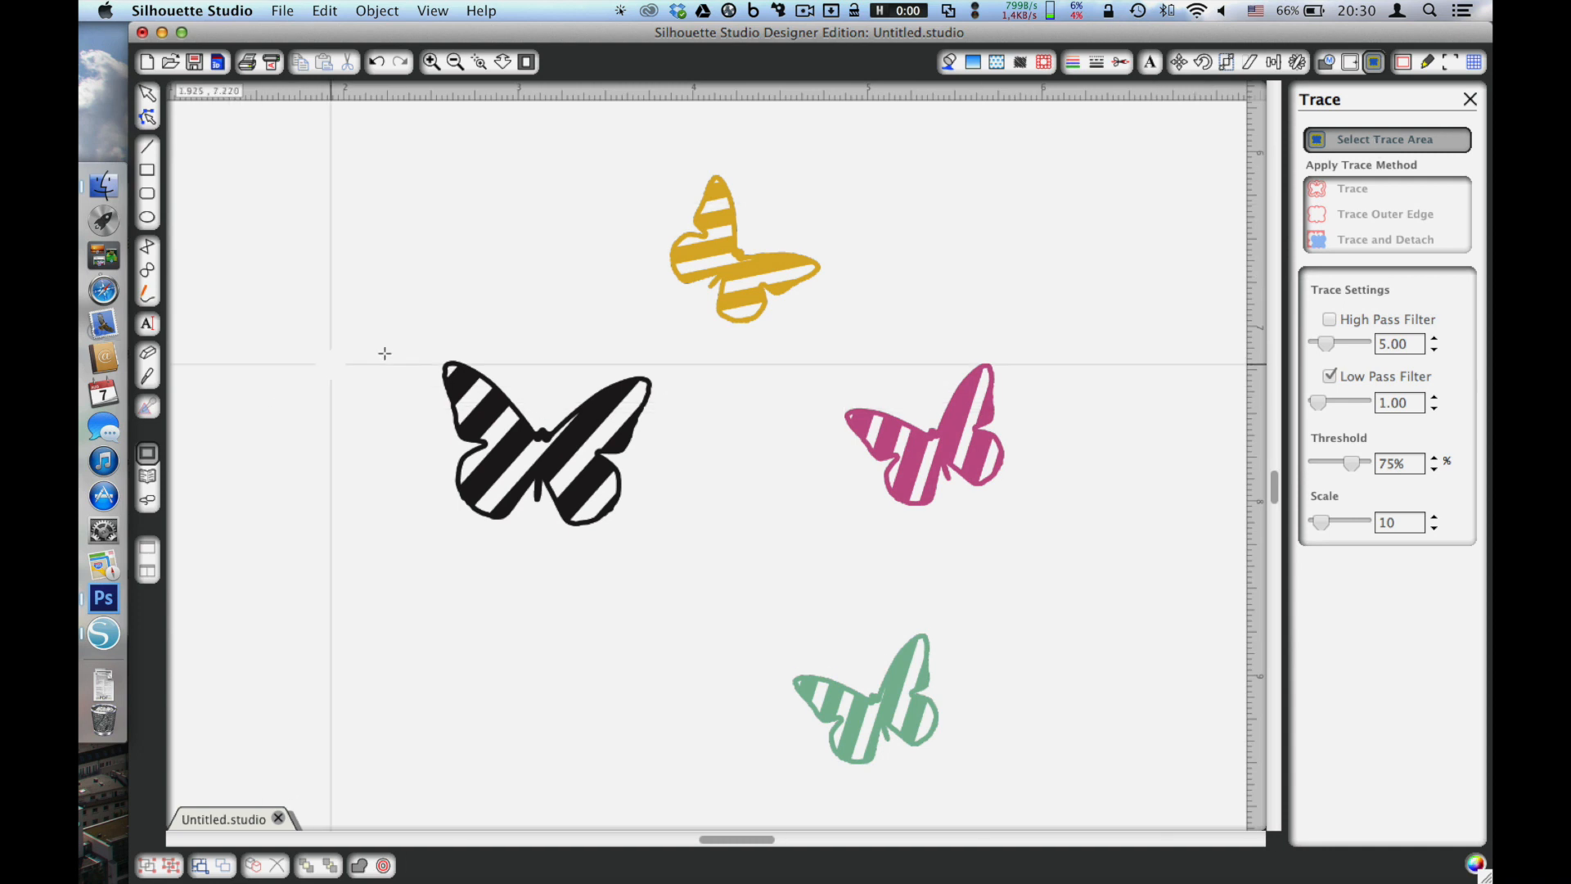
mouse_move(768, 356)
mouse_down()
mouse_move(1006, 446)
mouse_move(1054, 524)
mouse_up()
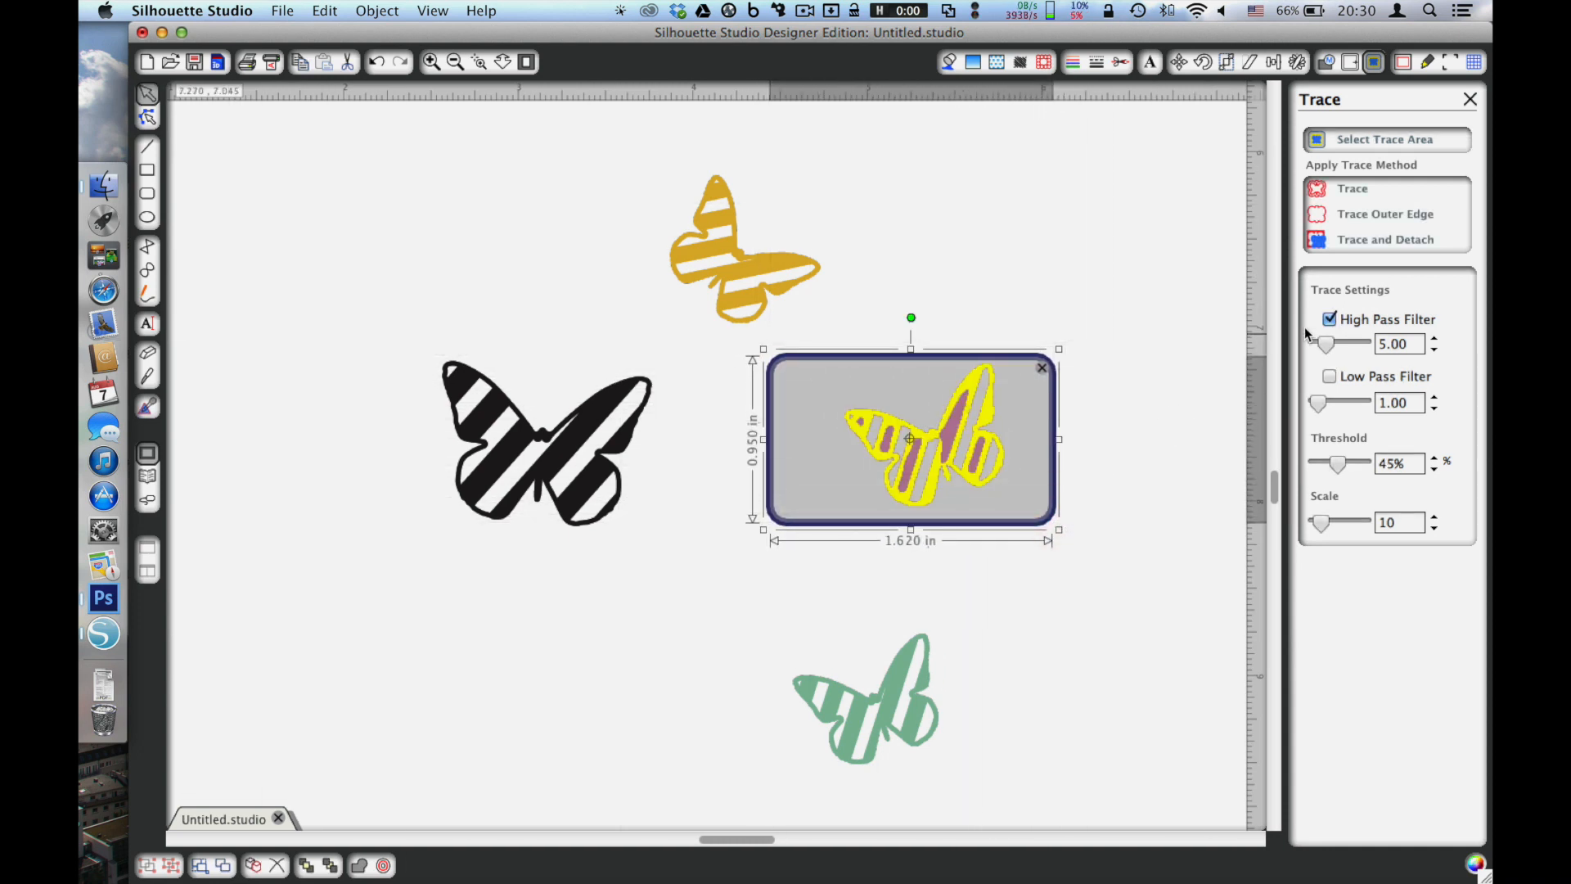
click(1328, 320)
click(1330, 377)
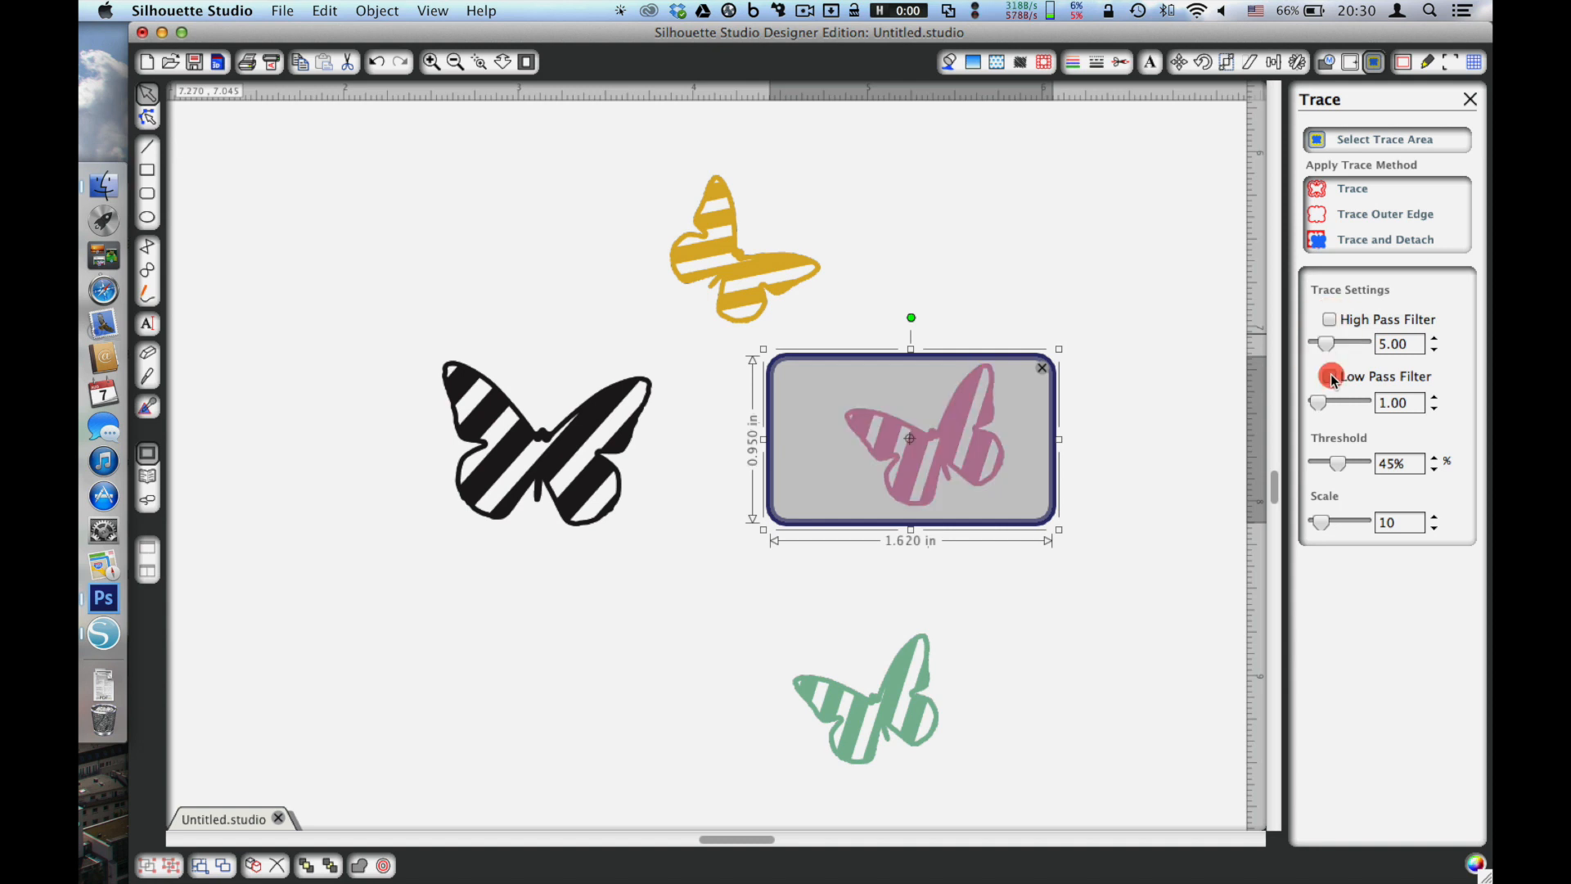
drag(1339, 464, 1350, 467)
click(1345, 466)
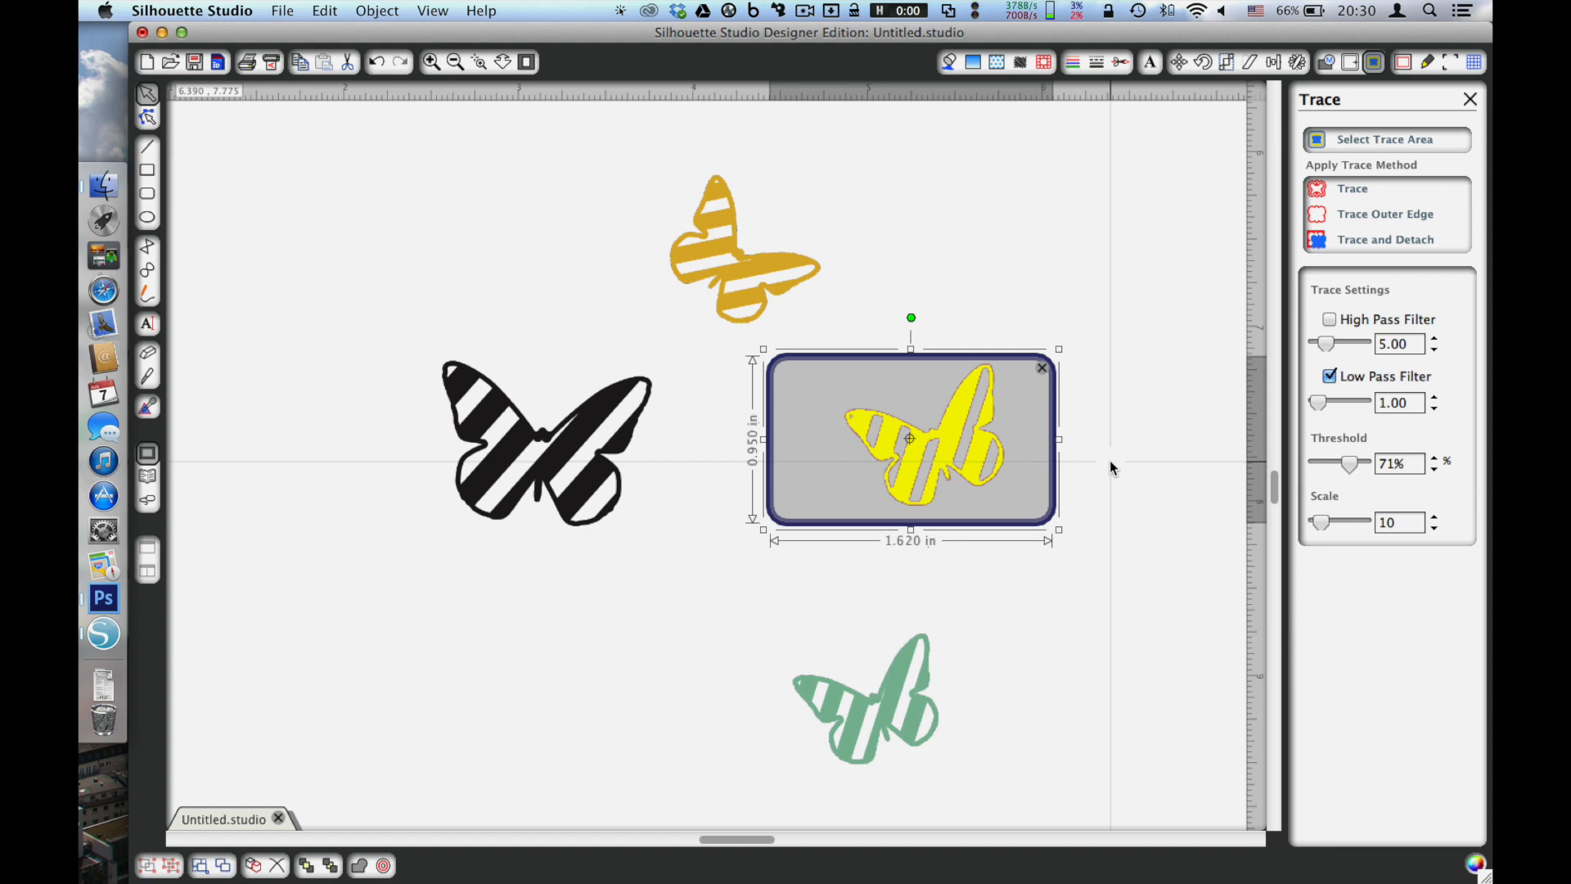
Step: Trace the outer edge of the pink butterfly and move its image above the traced outline
click(1350, 214)
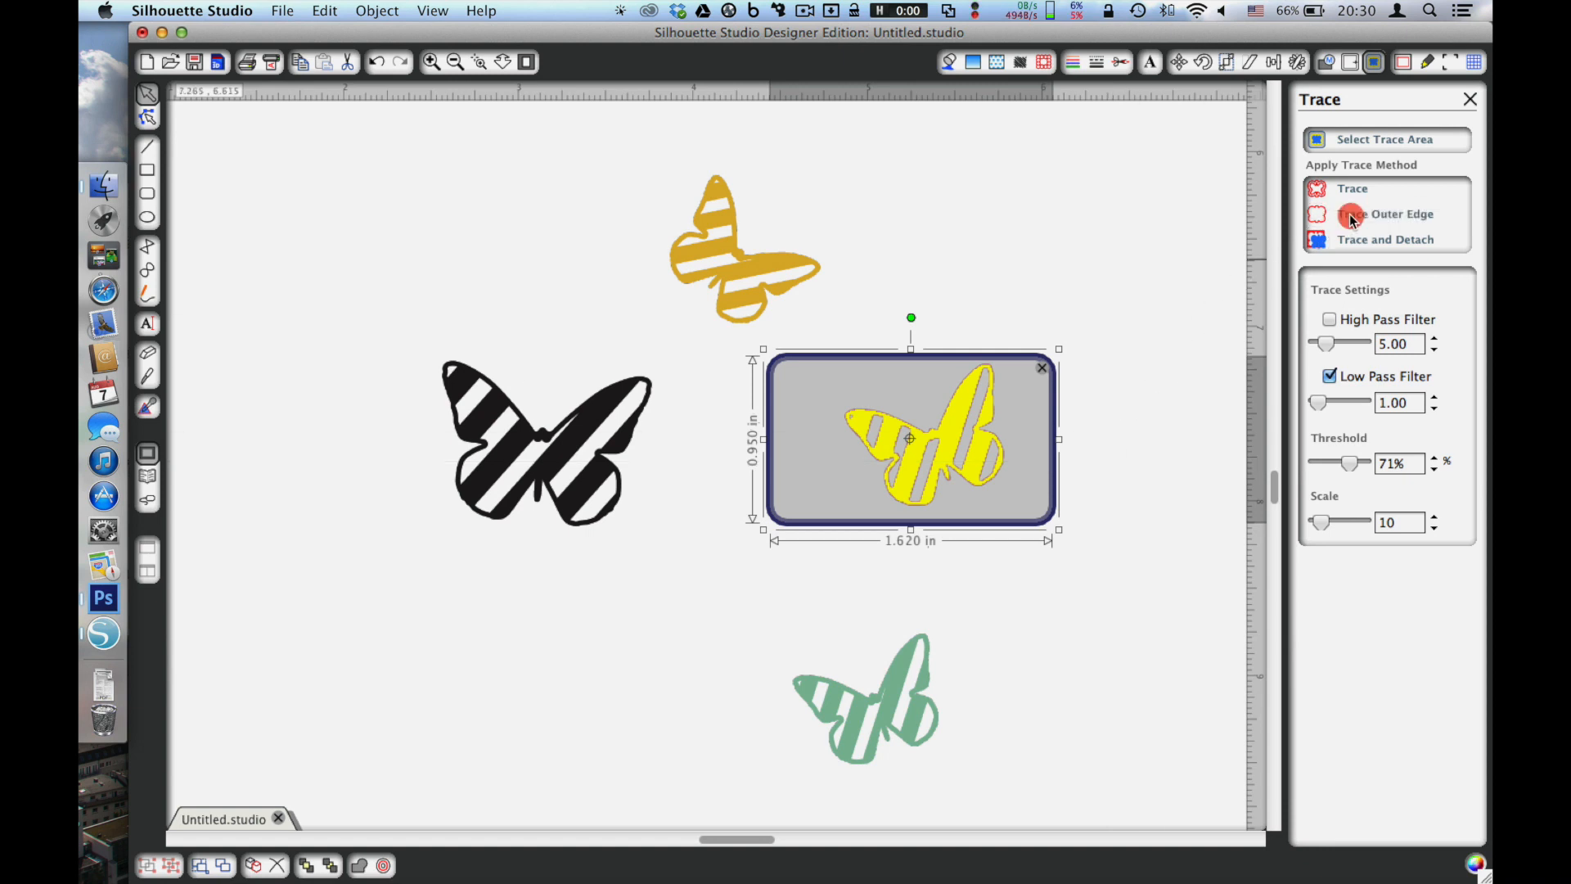
click(983, 455)
mouse_move(982, 455)
mouse_down()
mouse_move(1005, 320)
mouse_move(983, 457)
mouse_move(956, 448)
mouse_move(963, 371)
mouse_up()
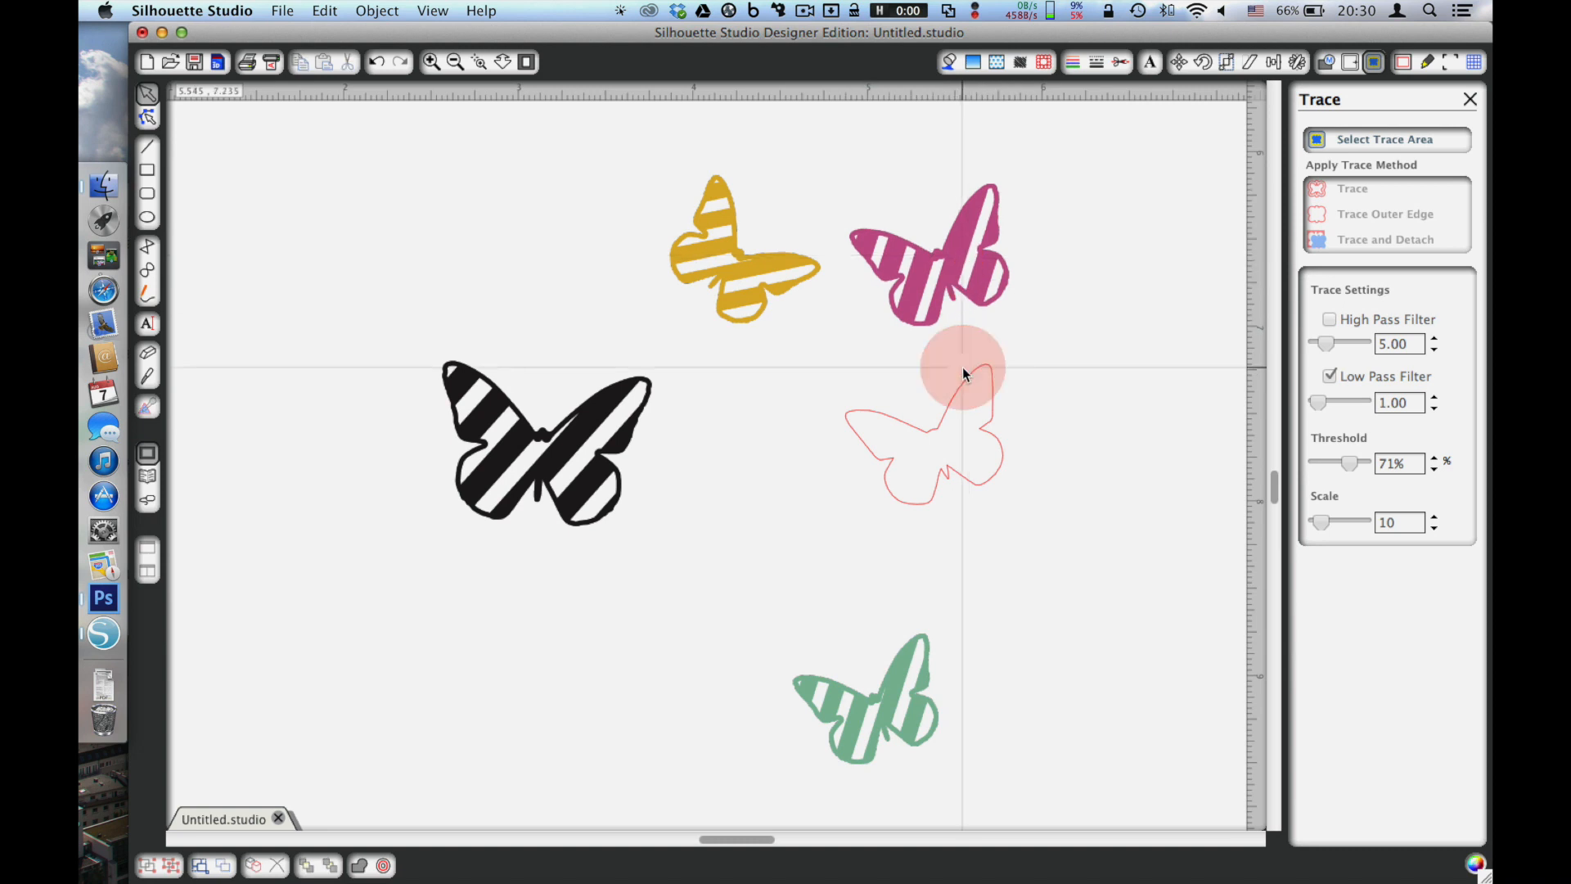
Step: Delete the traced butterfly outline and move the pink butterfly image back down to its former spot
click(959, 372)
key(Delete)
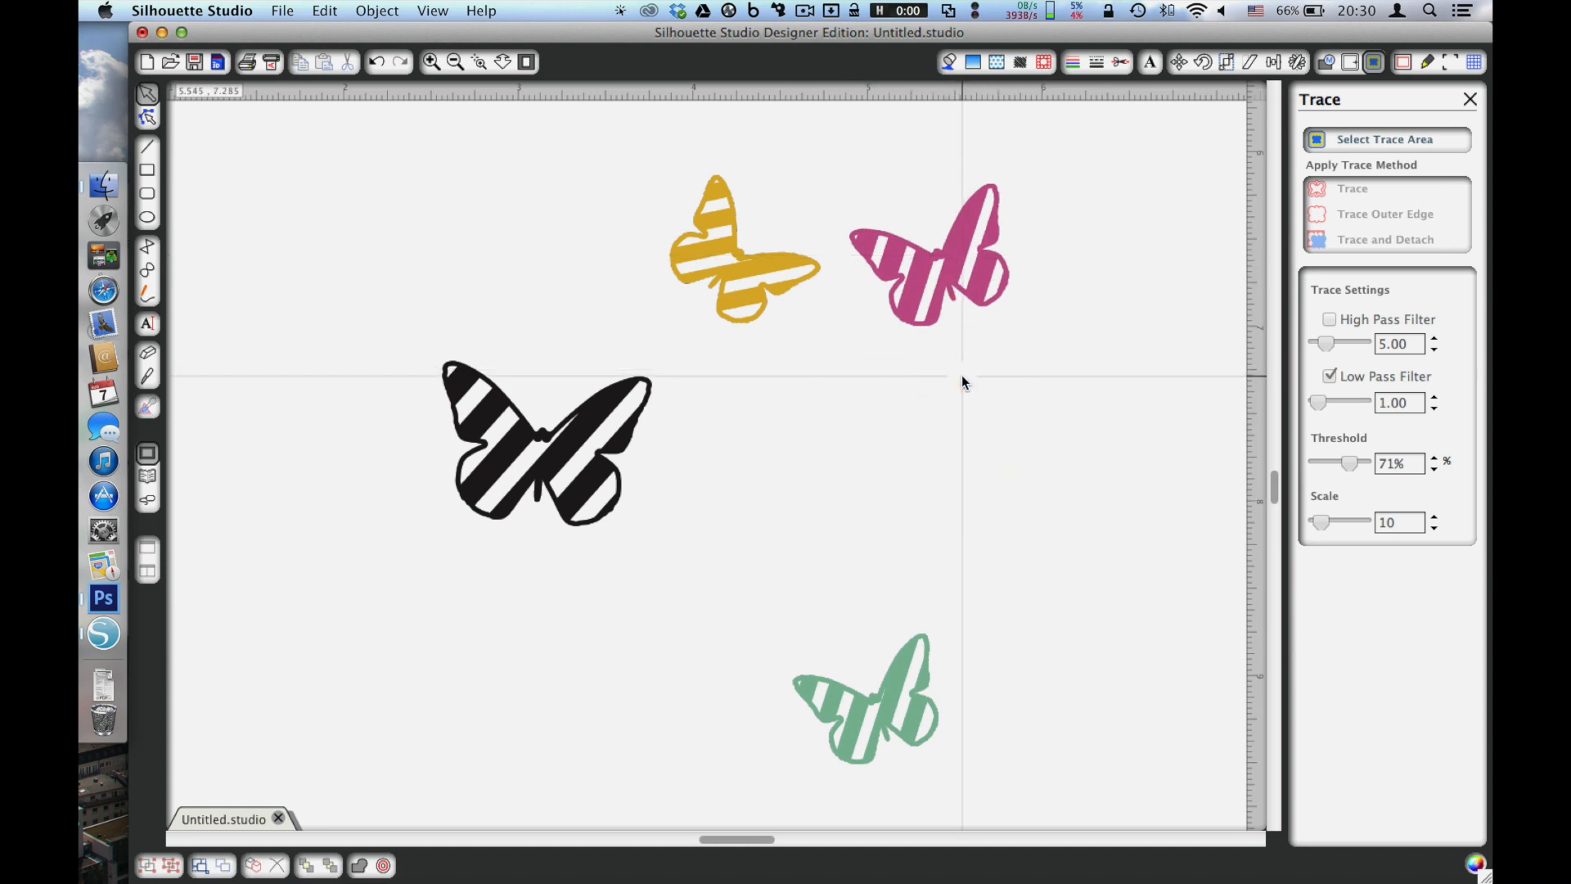
drag(990, 277, 985, 434)
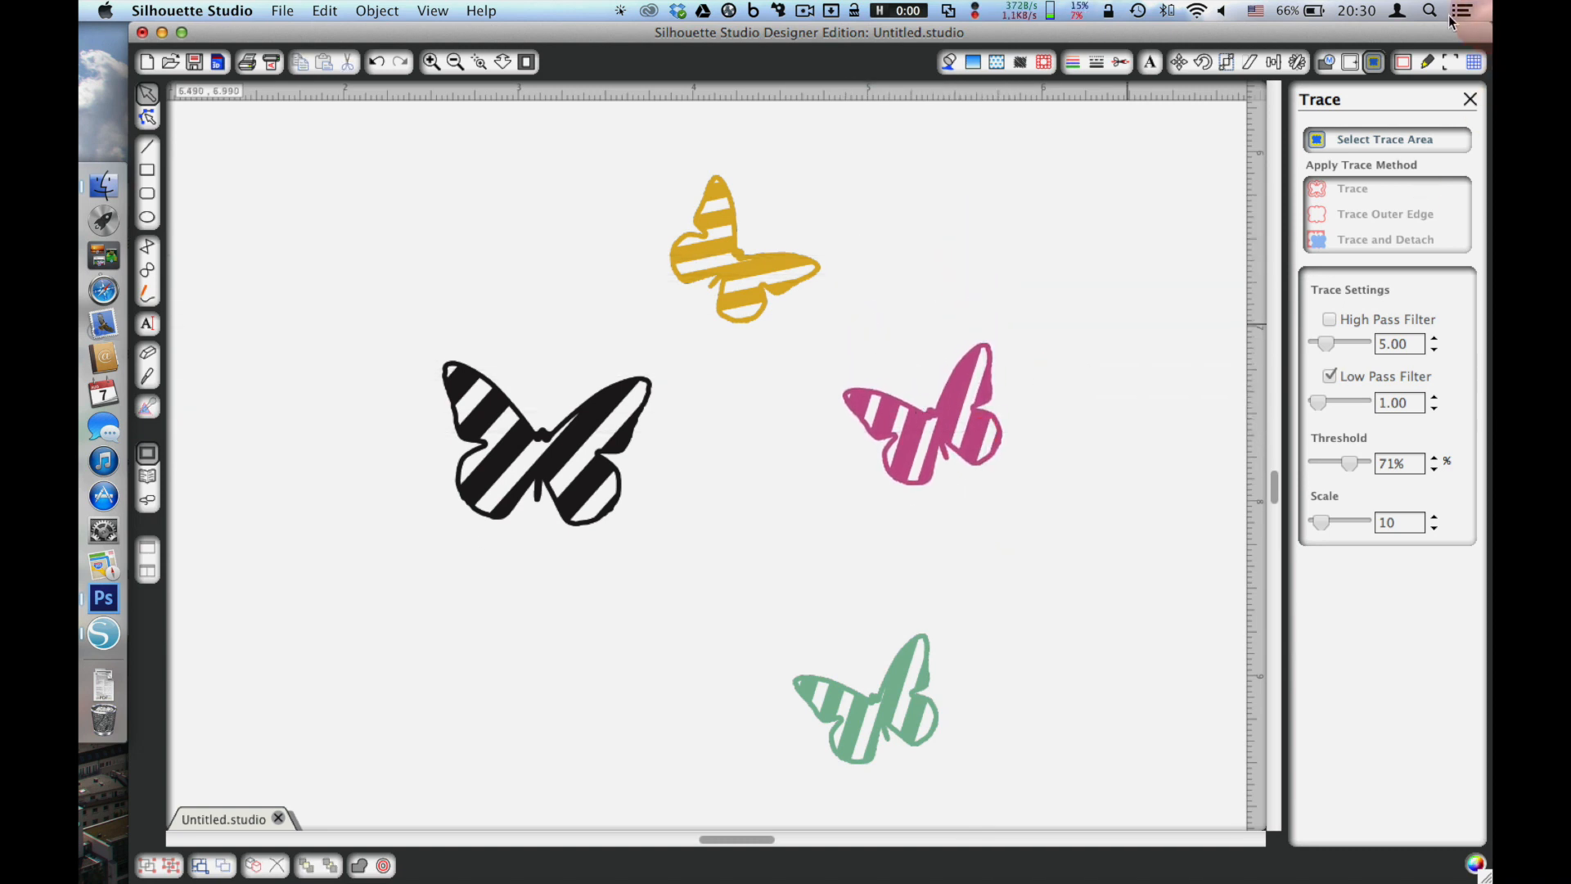
Step: Select a trace area about 3.61 by 3.71 in around all four butterflies, using only the Low Pass Filter and trying 79%, then 63% threshold
click(1338, 135)
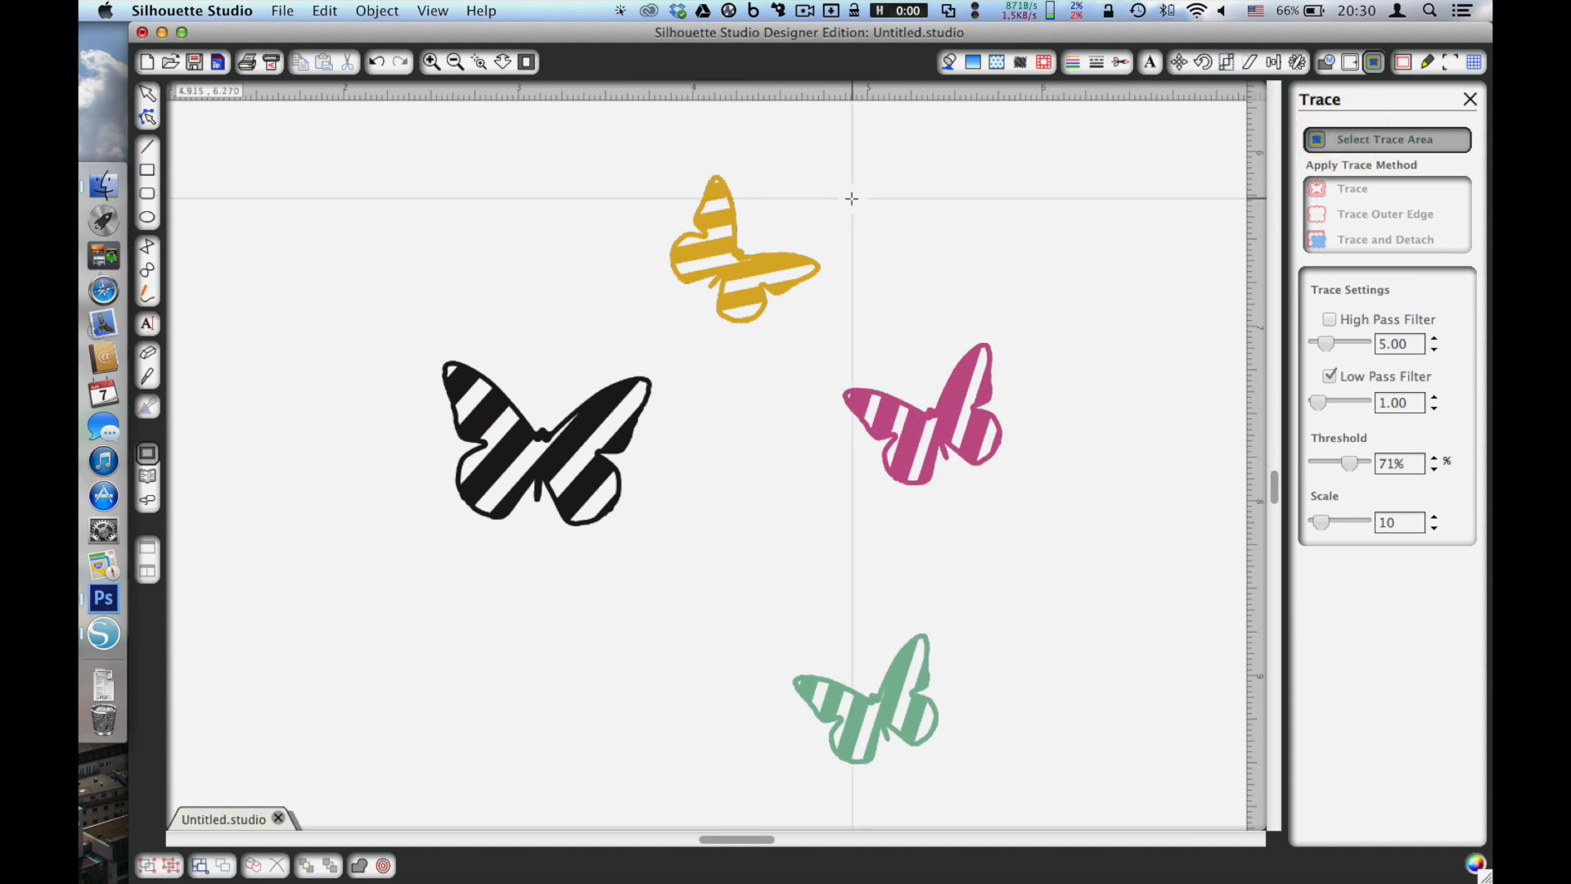
drag(401, 139, 1033, 787)
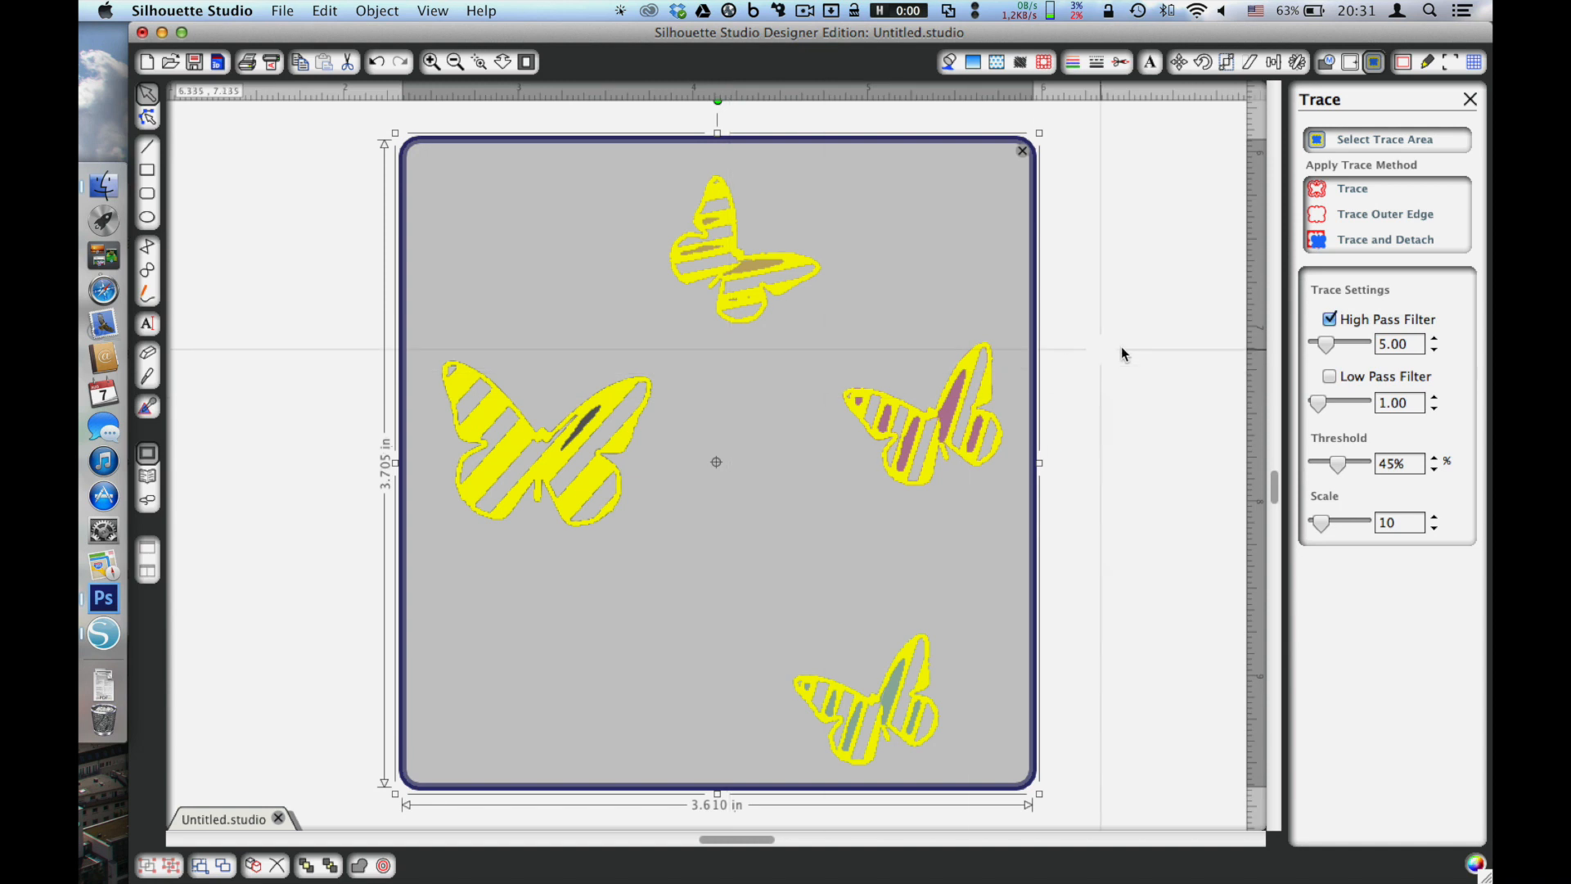
click(1328, 320)
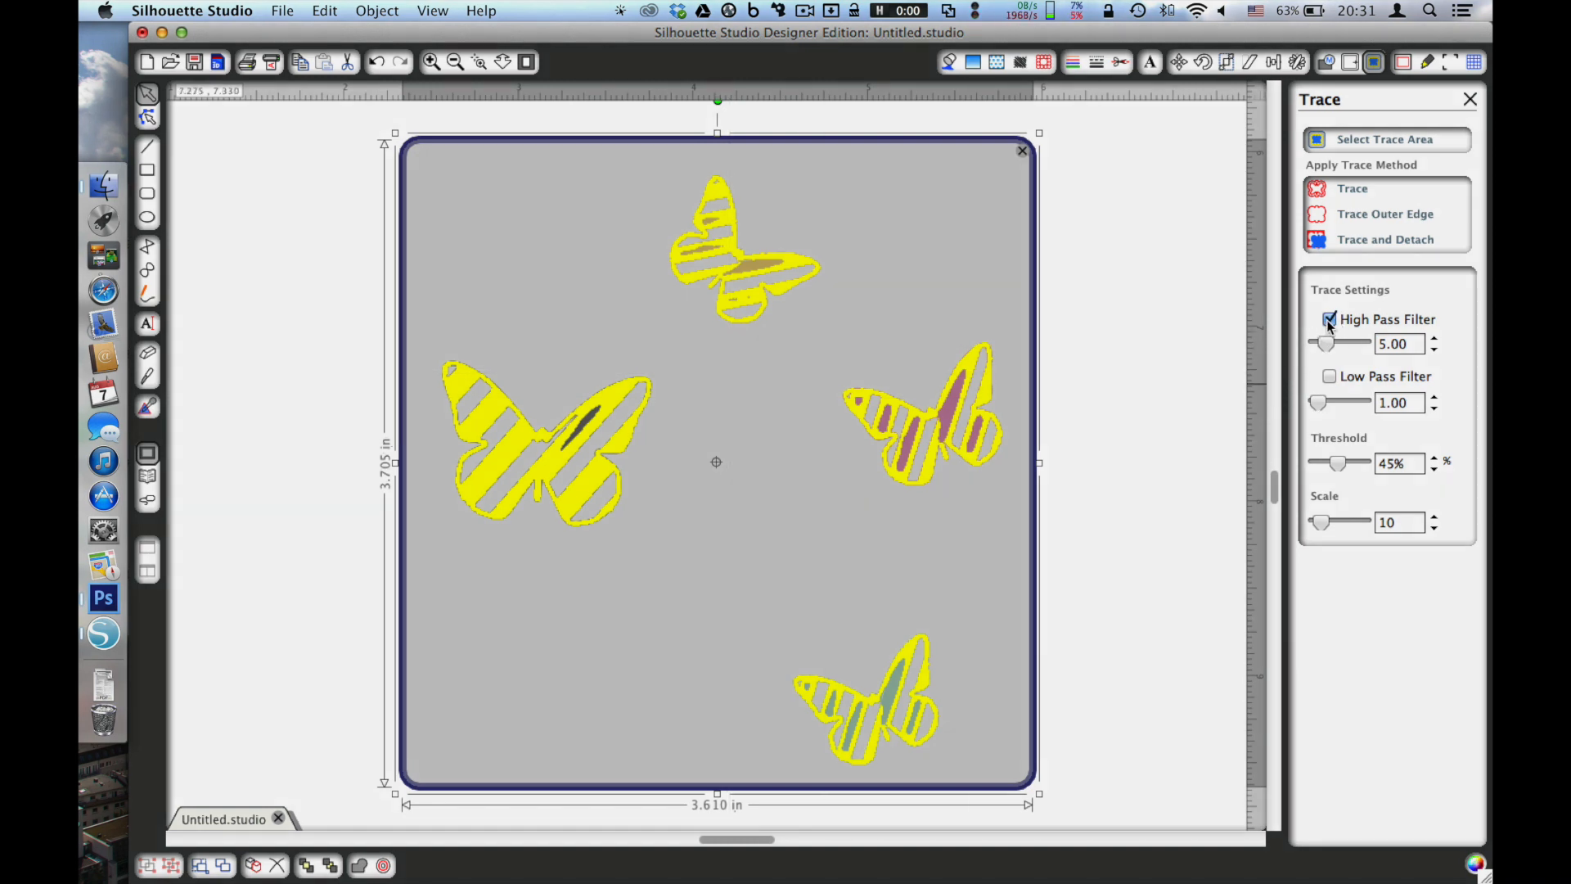
click(1329, 376)
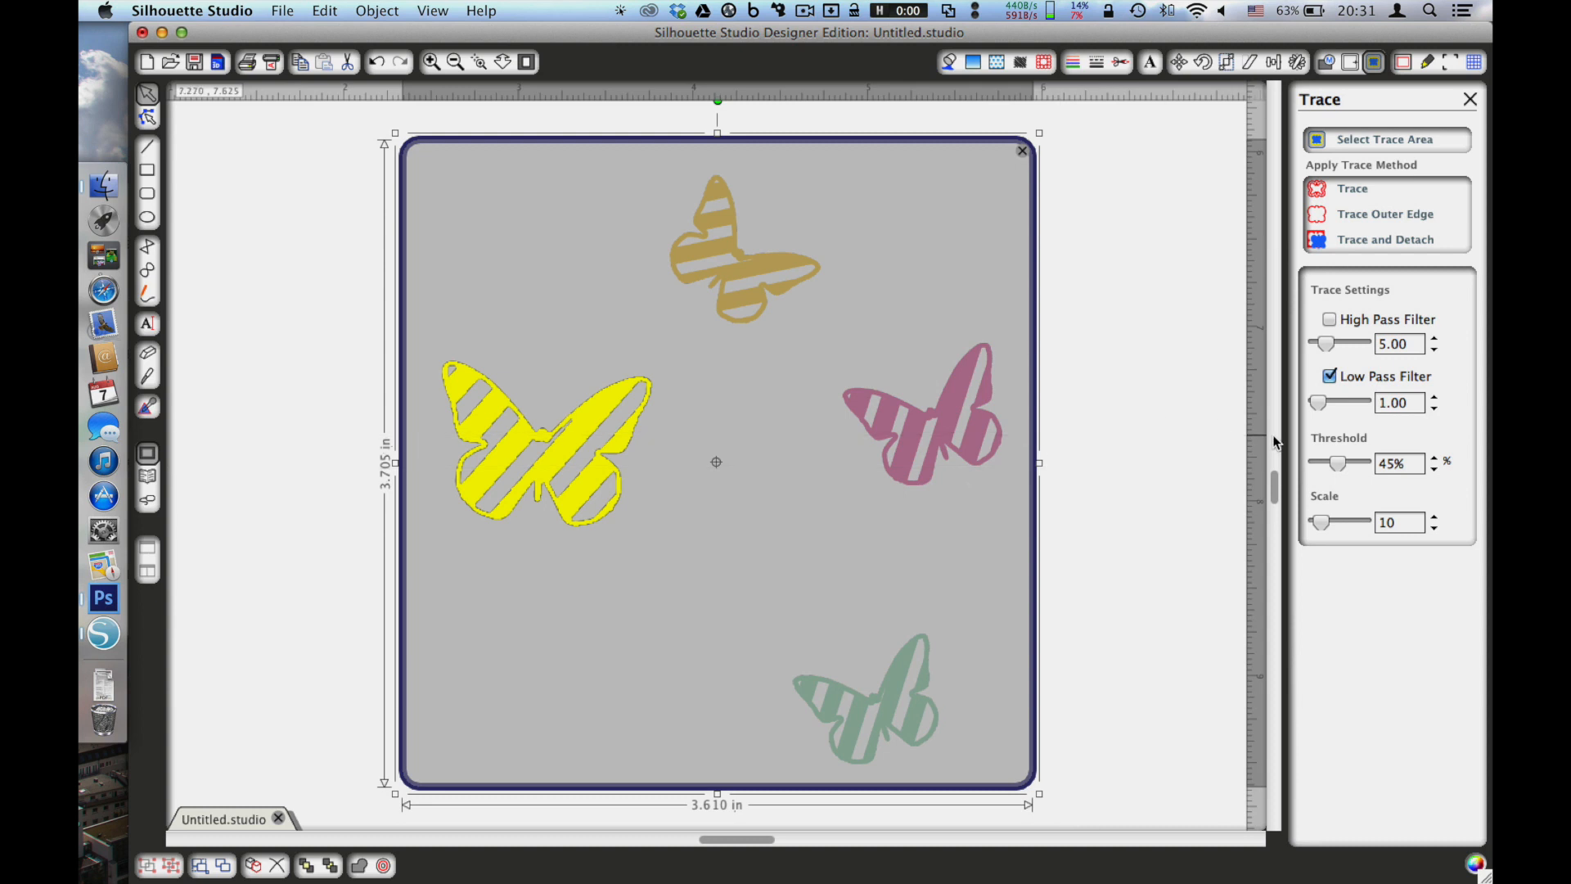
drag(1328, 464, 1353, 467)
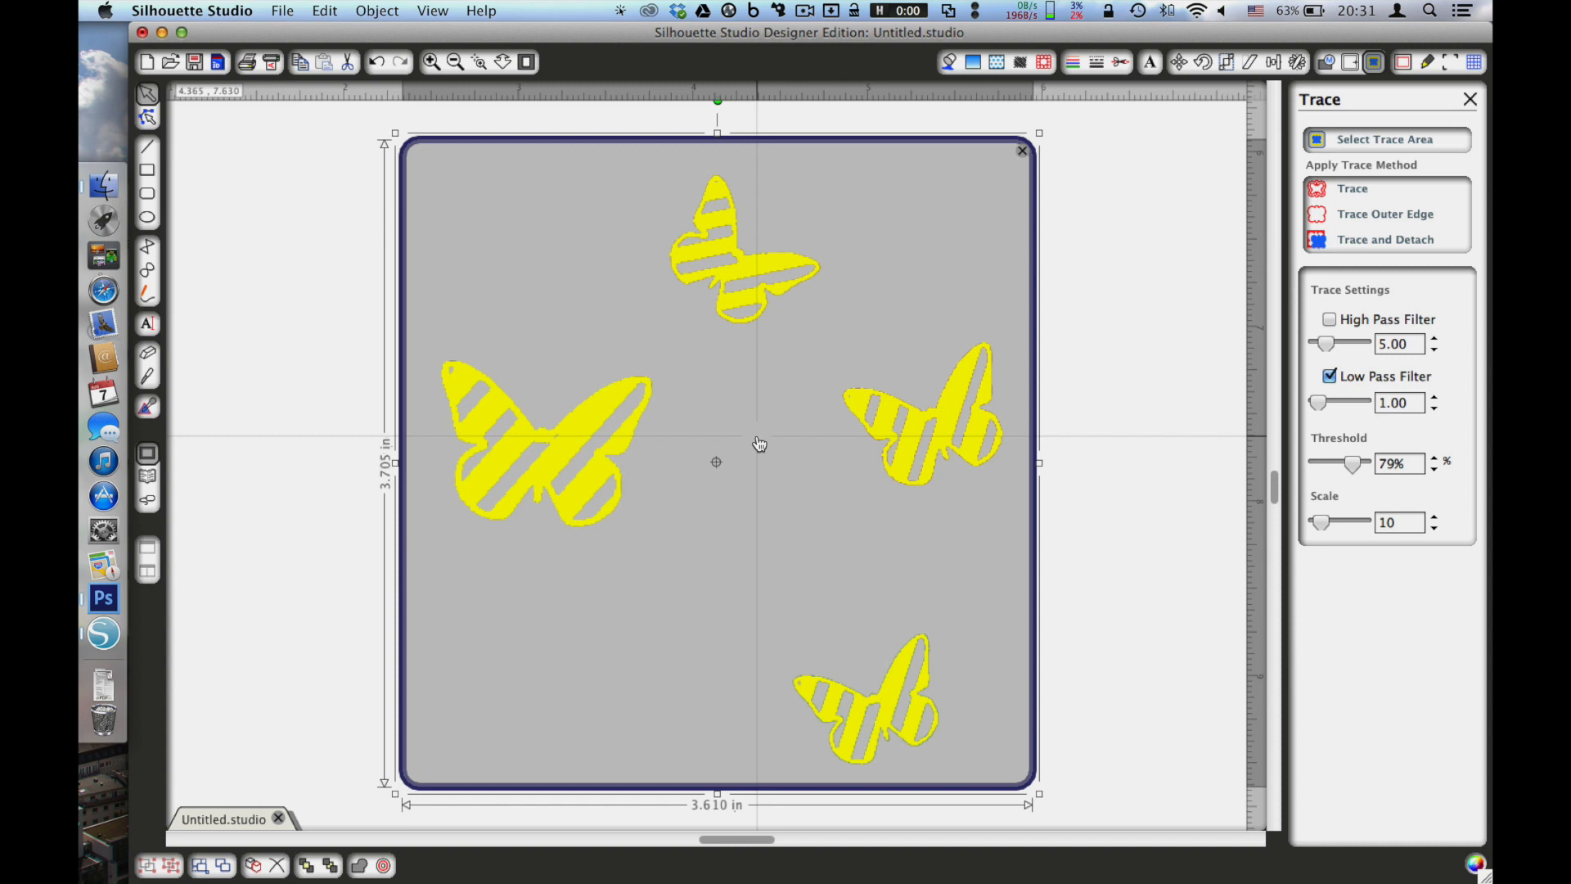
drag(1353, 464, 1344, 473)
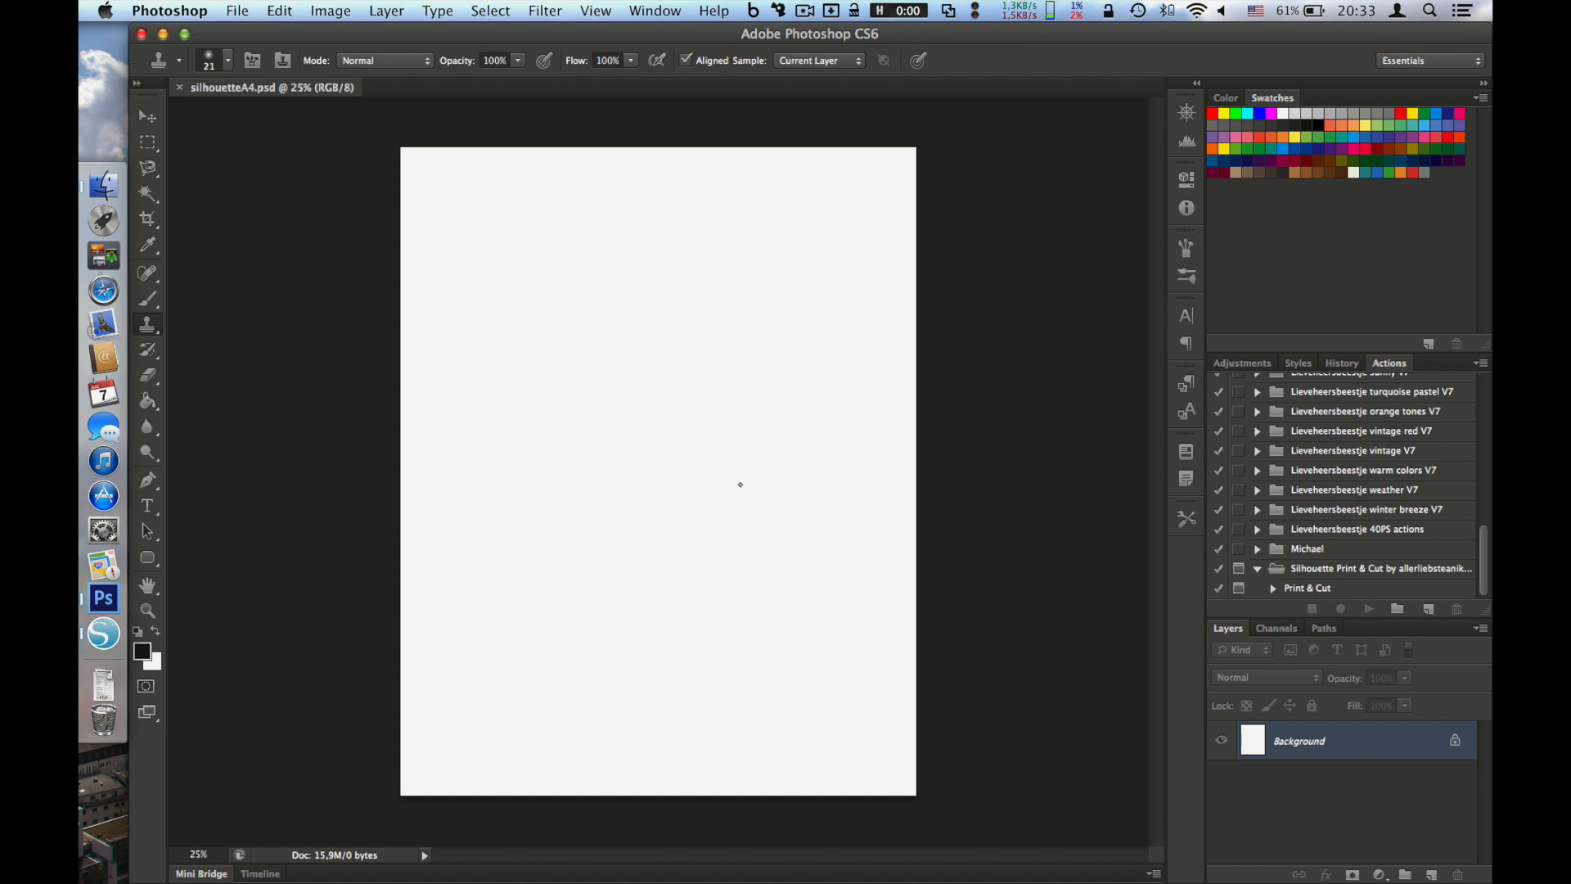
Step: Return to Silhouette Studio and view the whole page with its registration marks and the butterfly trace area
key(super+Tab)
key(super+Tab)
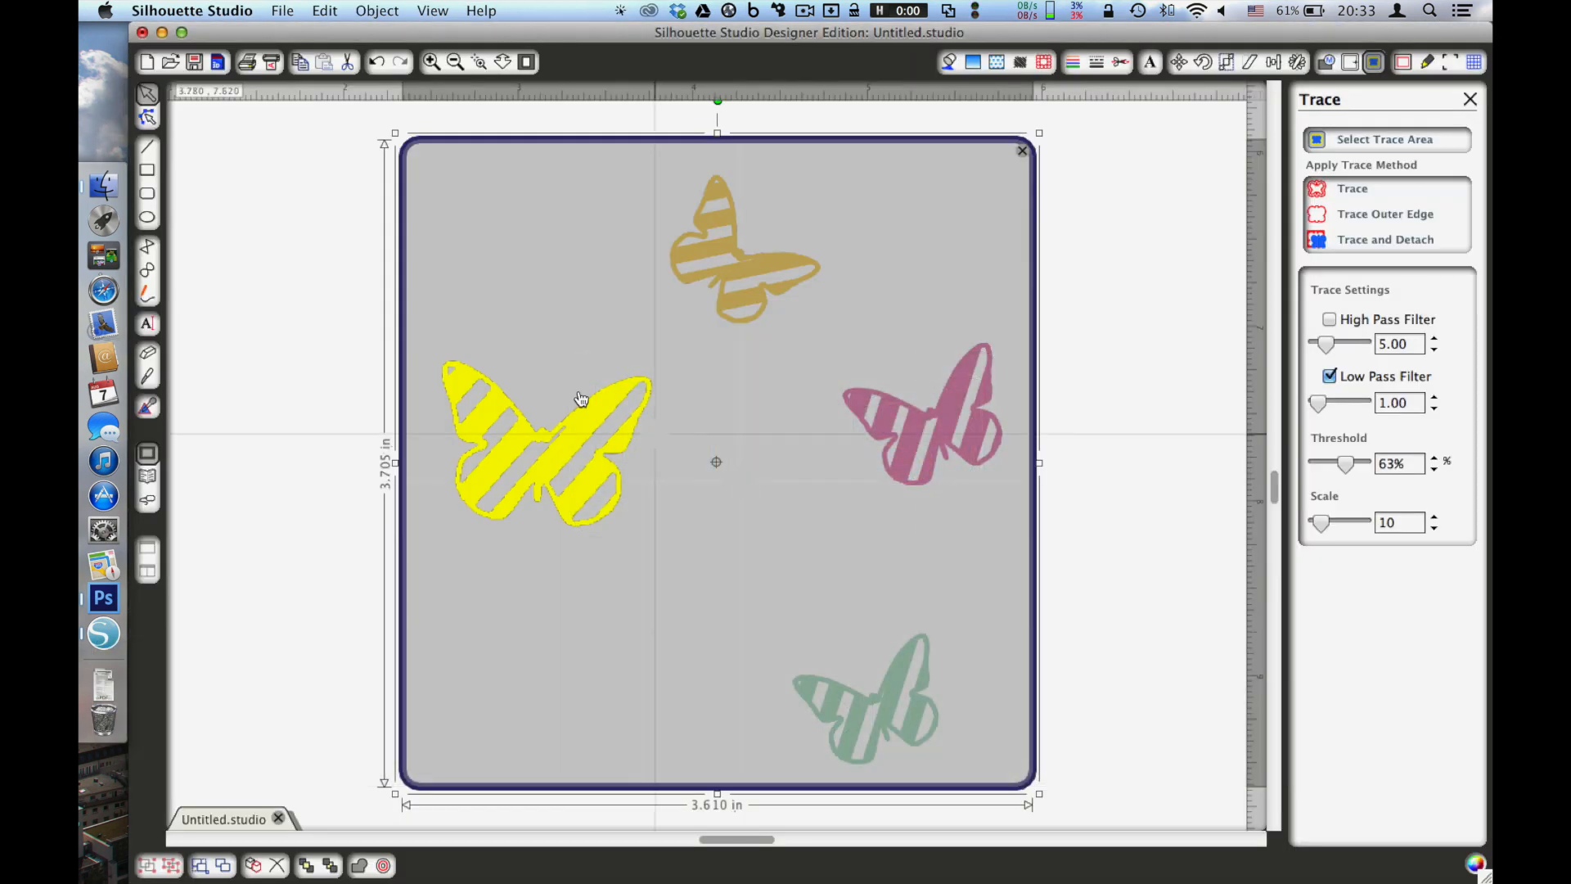
click(457, 63)
click(457, 63)
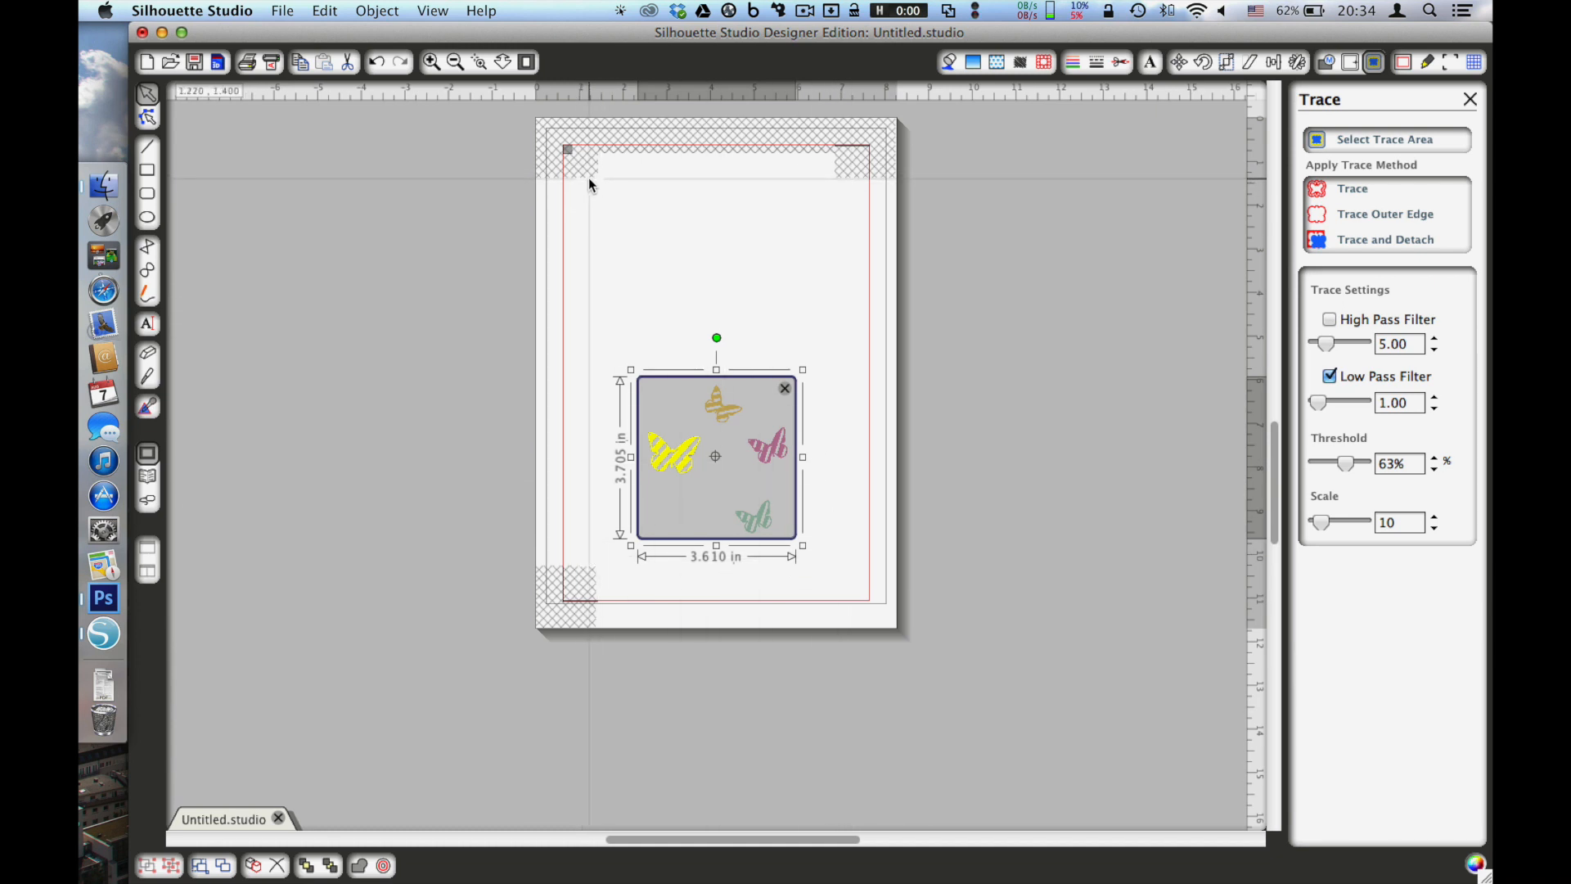
Step: Switch to Photoshop and run the Print & Cut action on silhouetteA4.psd, choosing hs_vc_stickers_01.png from the Stickers folder as input
key(super+Tab)
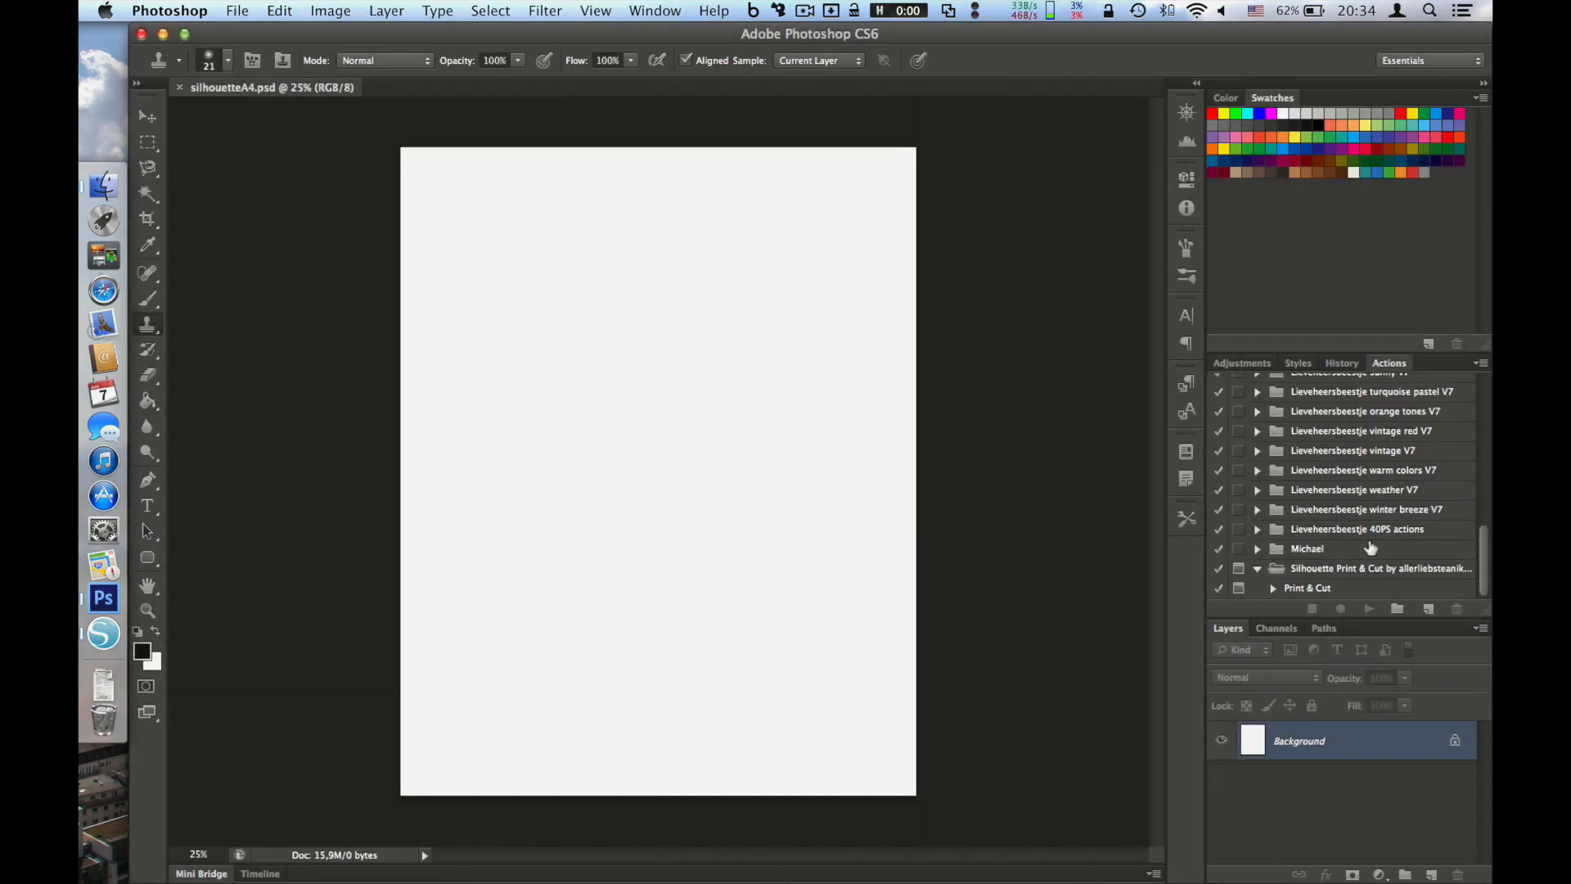
click(1331, 571)
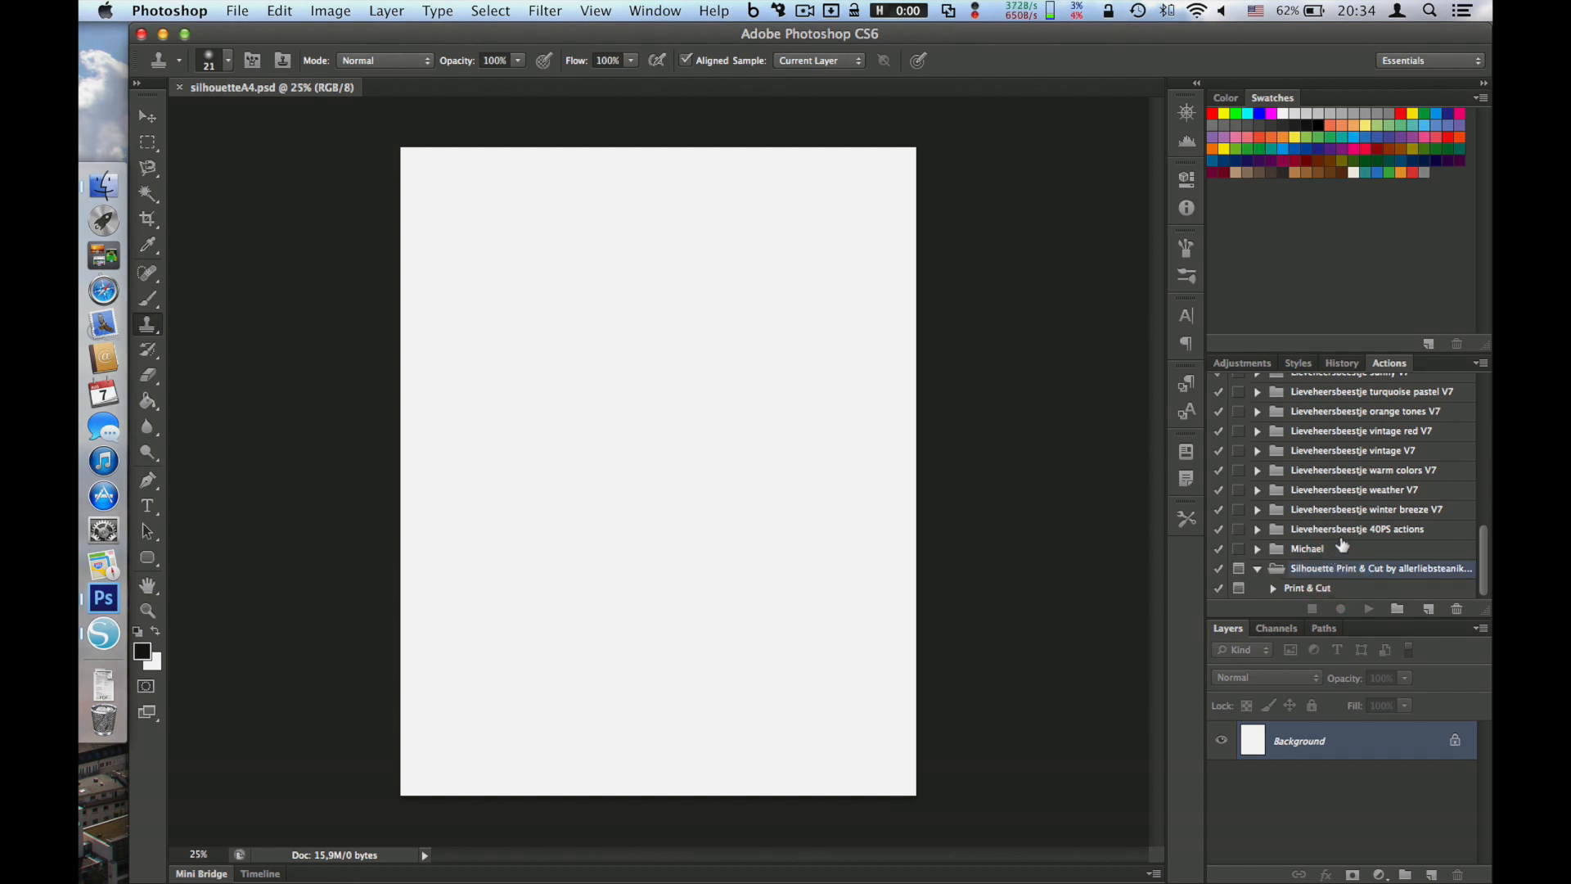
click(1306, 588)
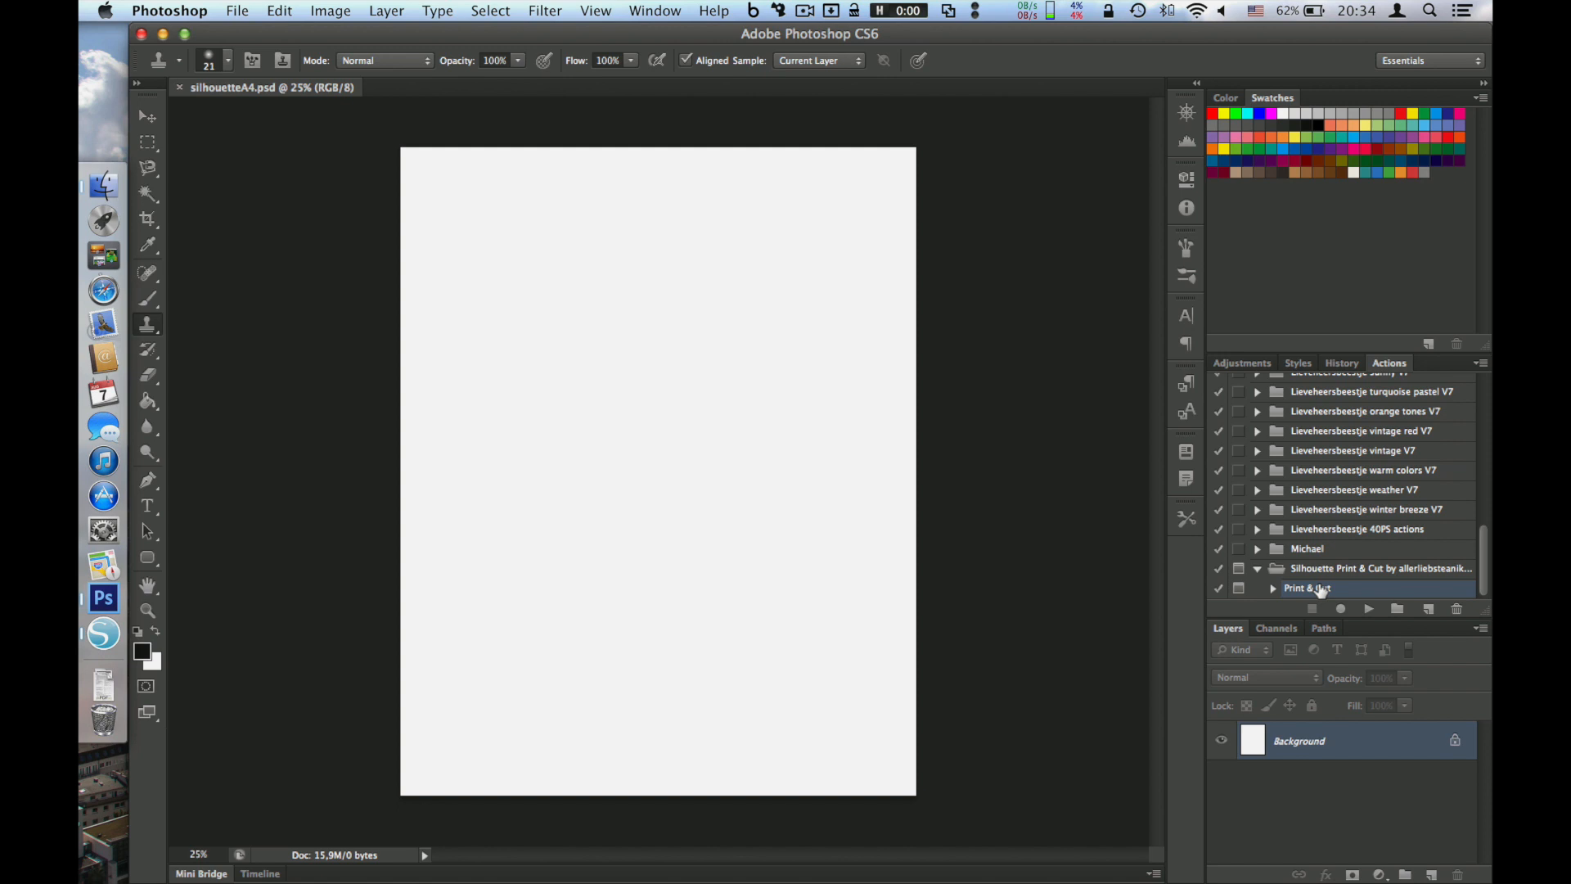
click(1368, 608)
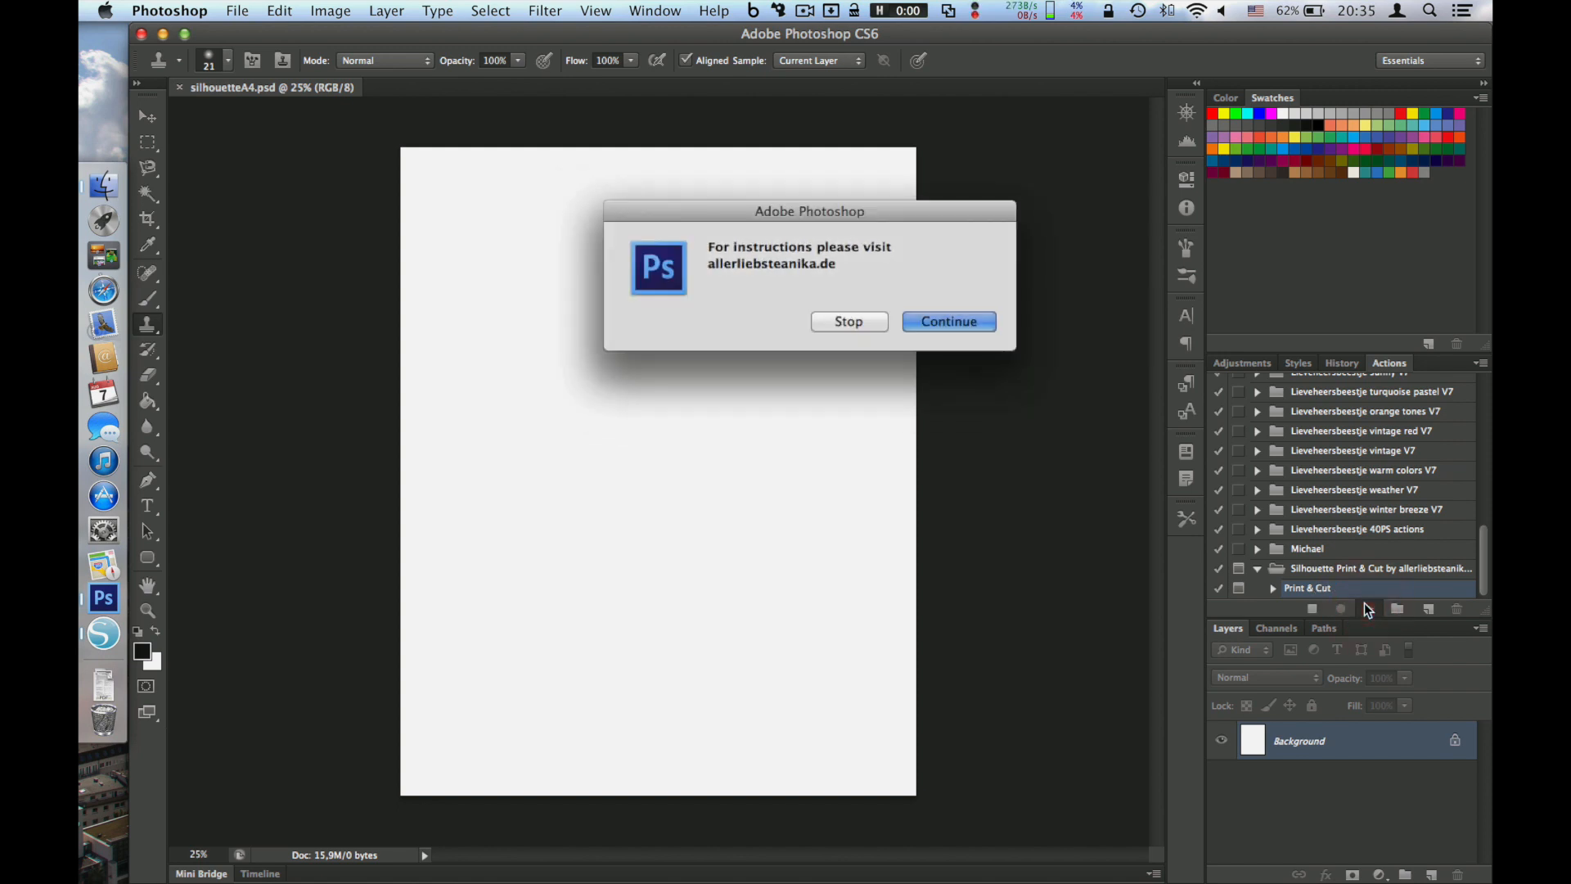
click(964, 324)
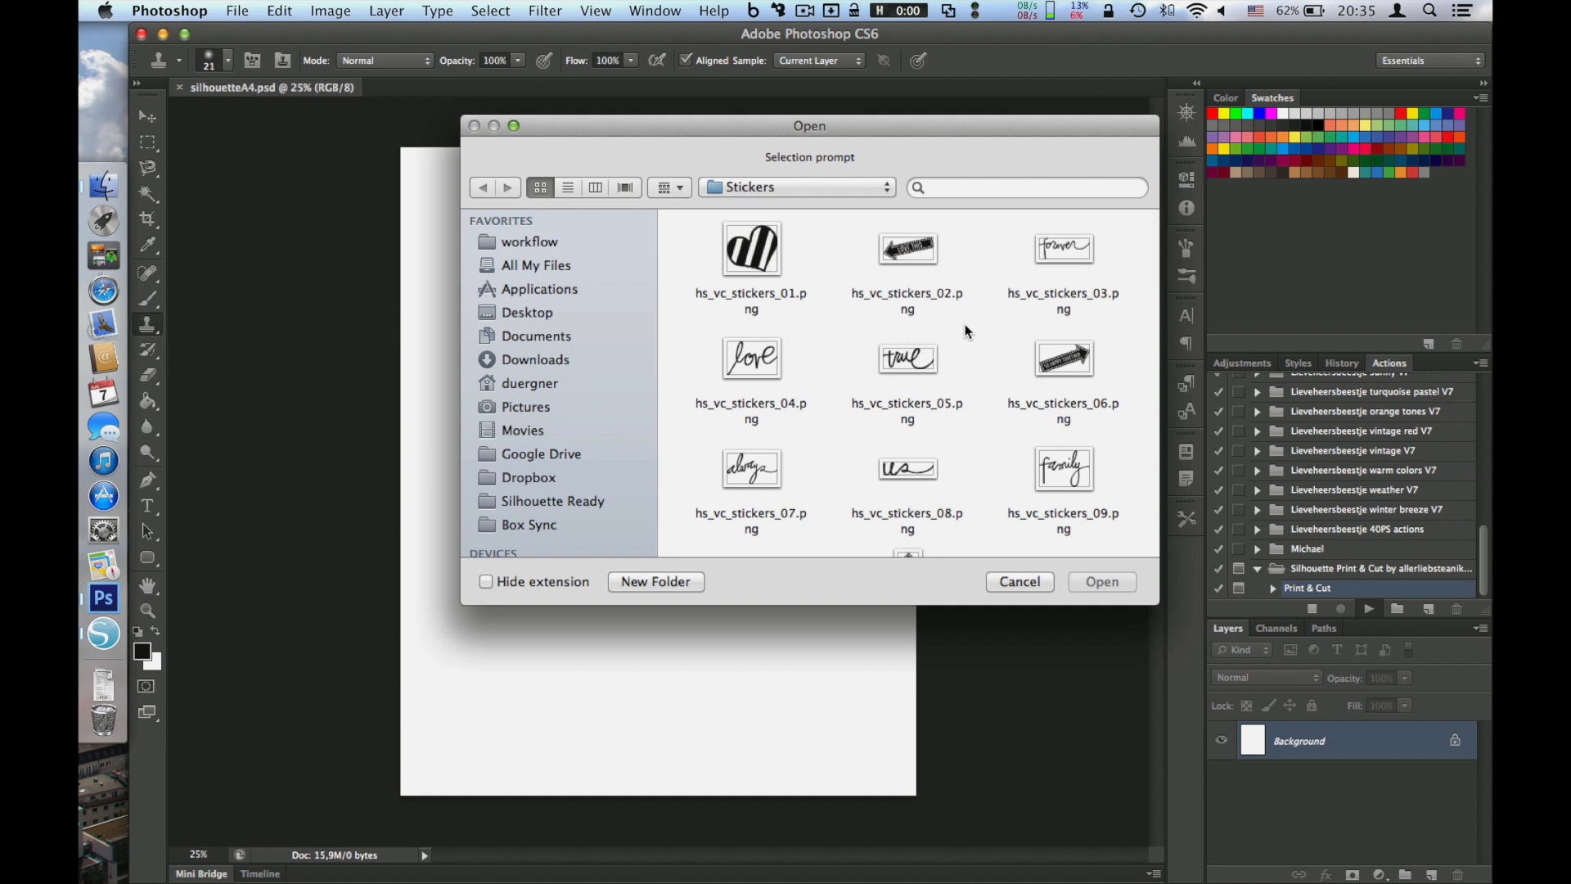
click(749, 266)
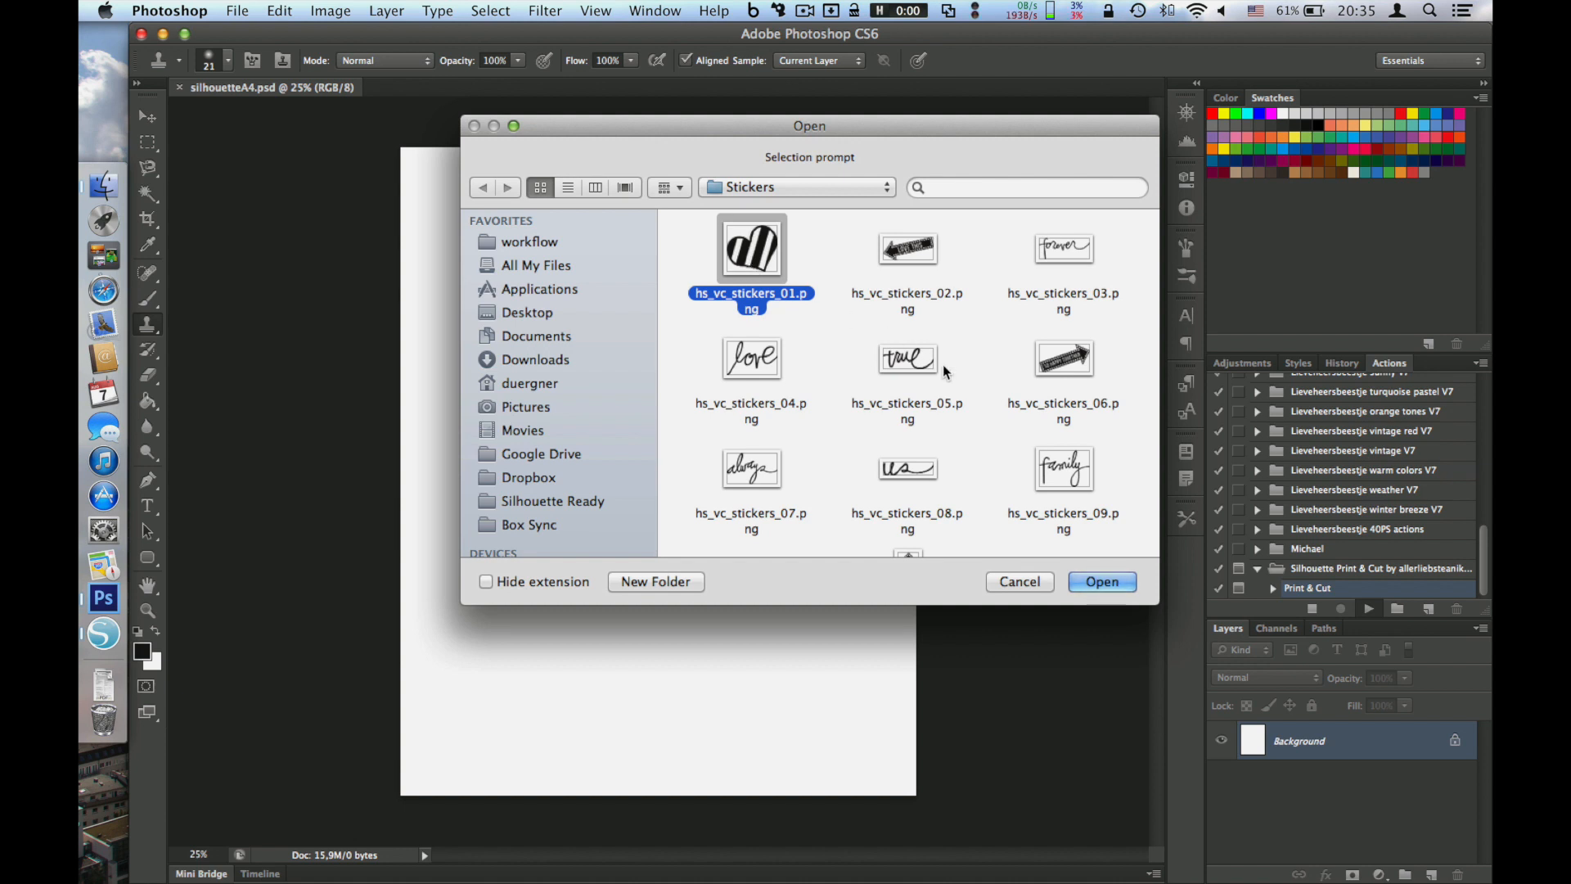
click(1103, 582)
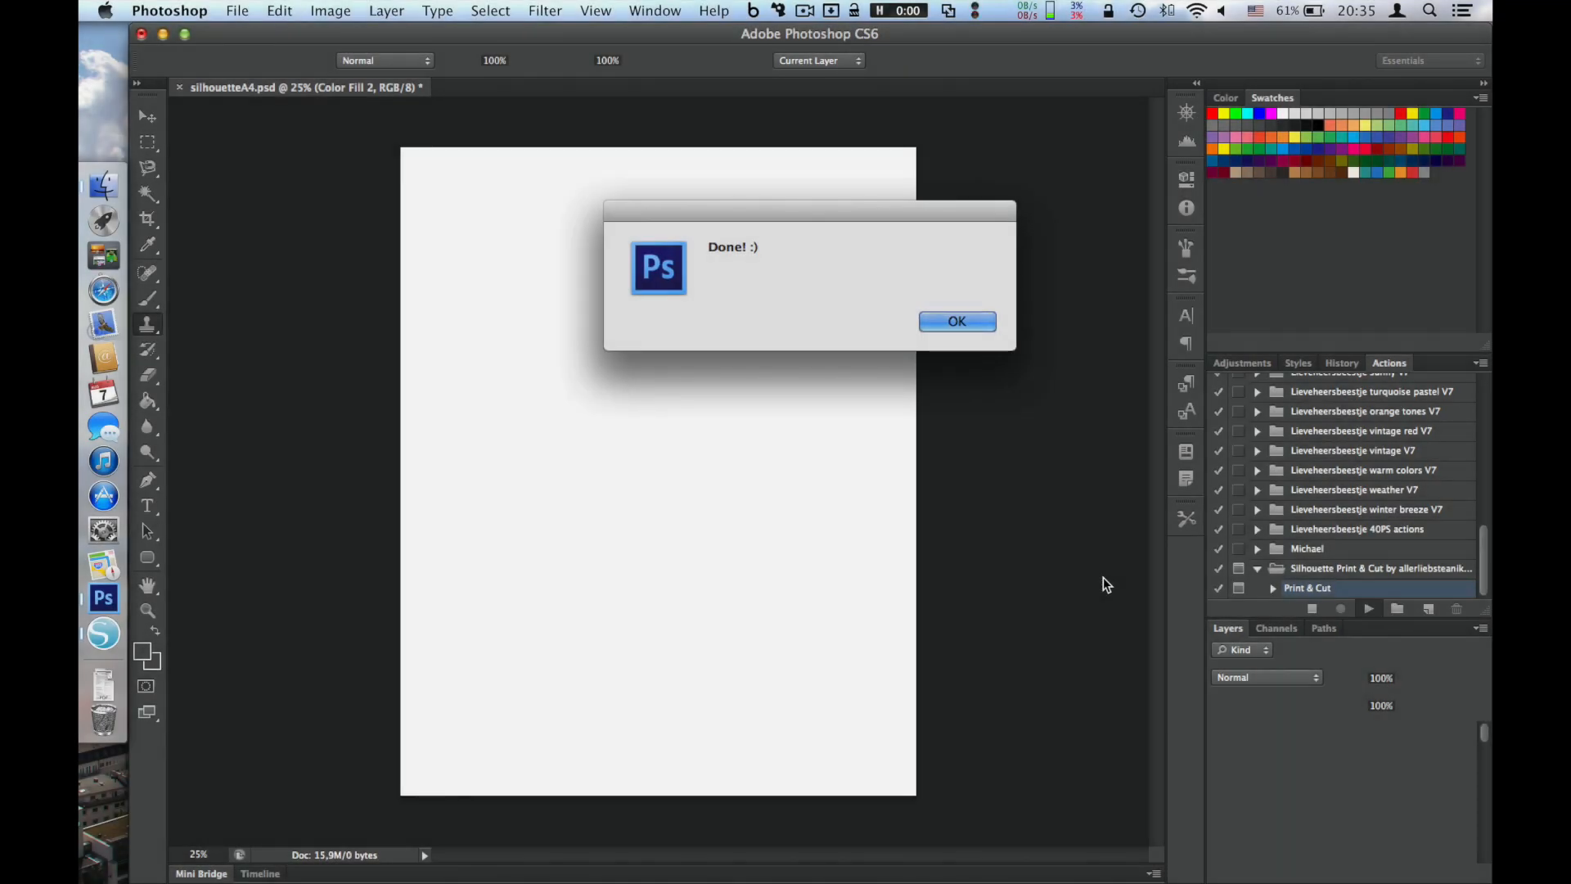
click(978, 323)
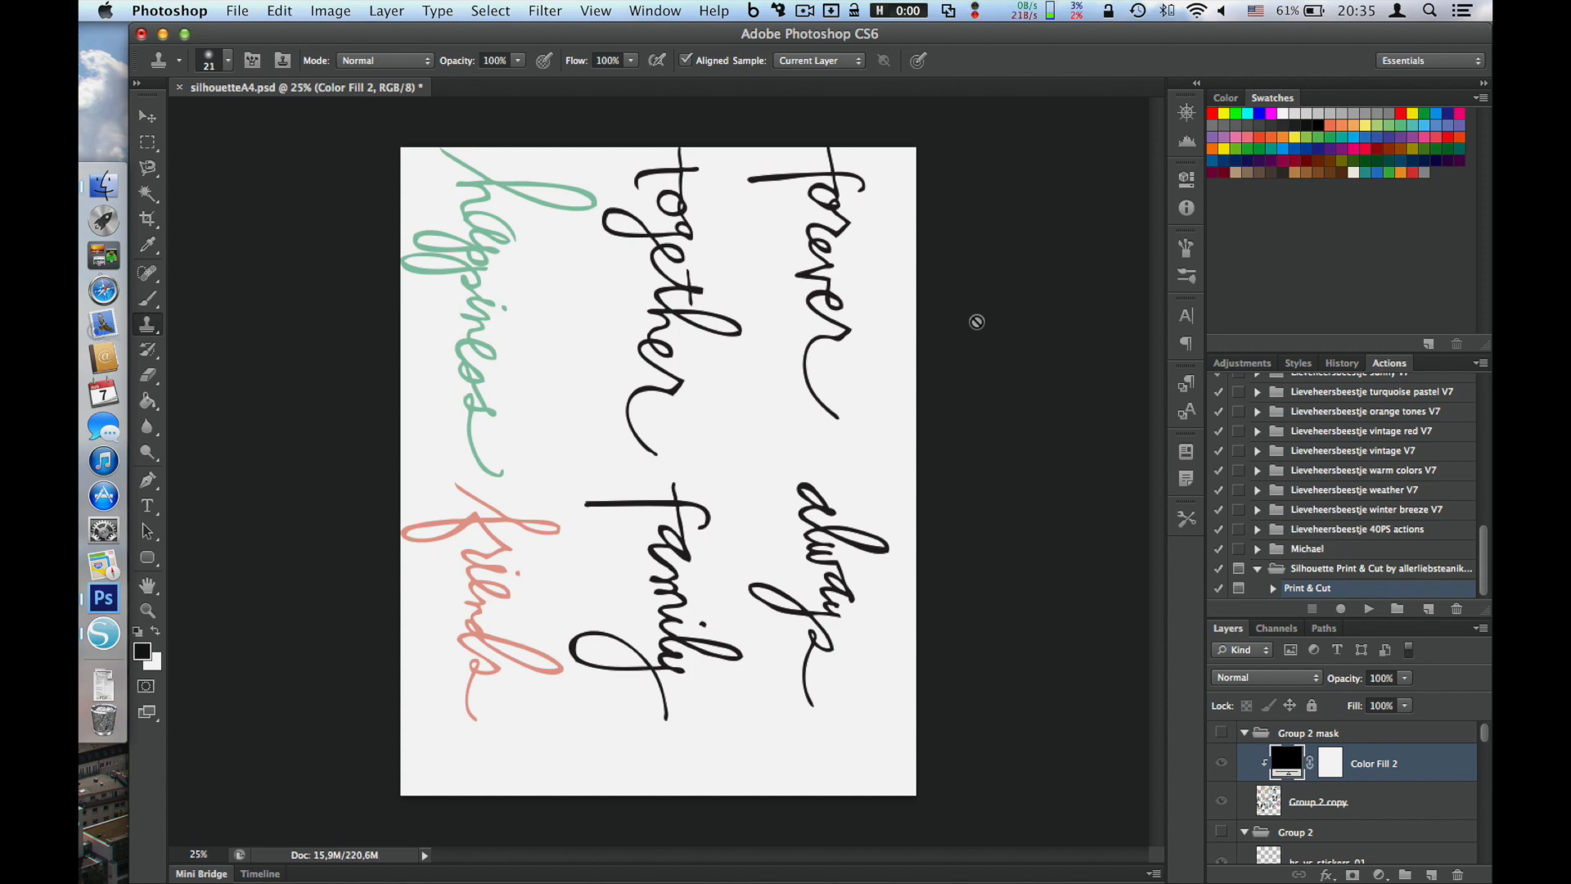
Step: Preview print_and_cut_1_mask.png, print_and_cut_2.png and print_and_cut_2_mask.png in Finder, comparing the sticker sheet with its mask, and return to Photoshop
key(super+Tab)
key(super+Tab)
drag(980, 328, 464, 308)
key(space)
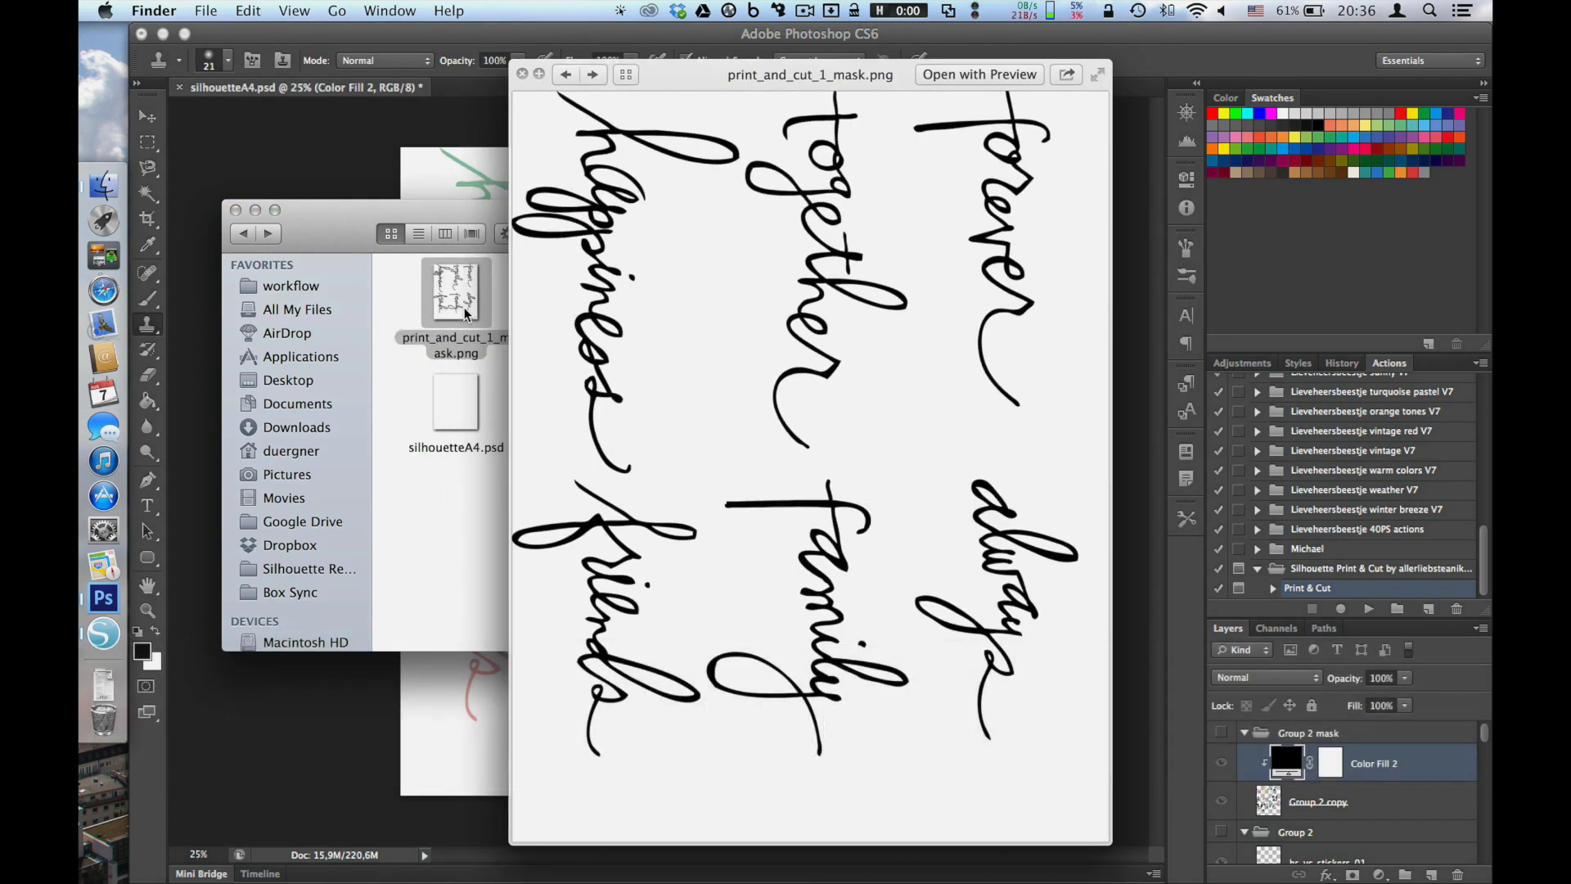
key(Right)
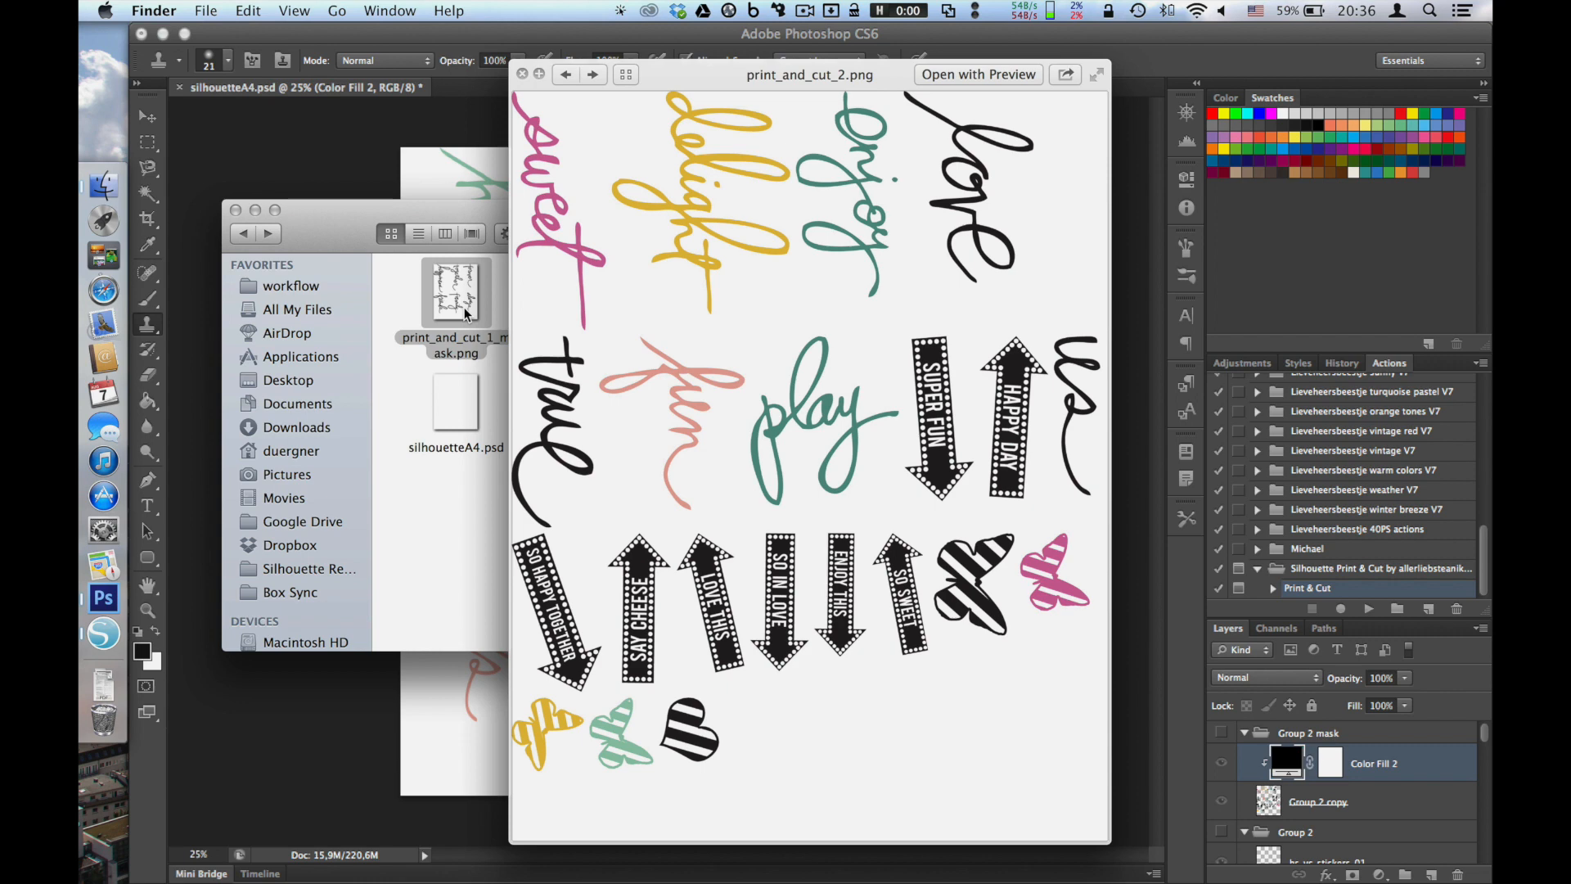
key(Right)
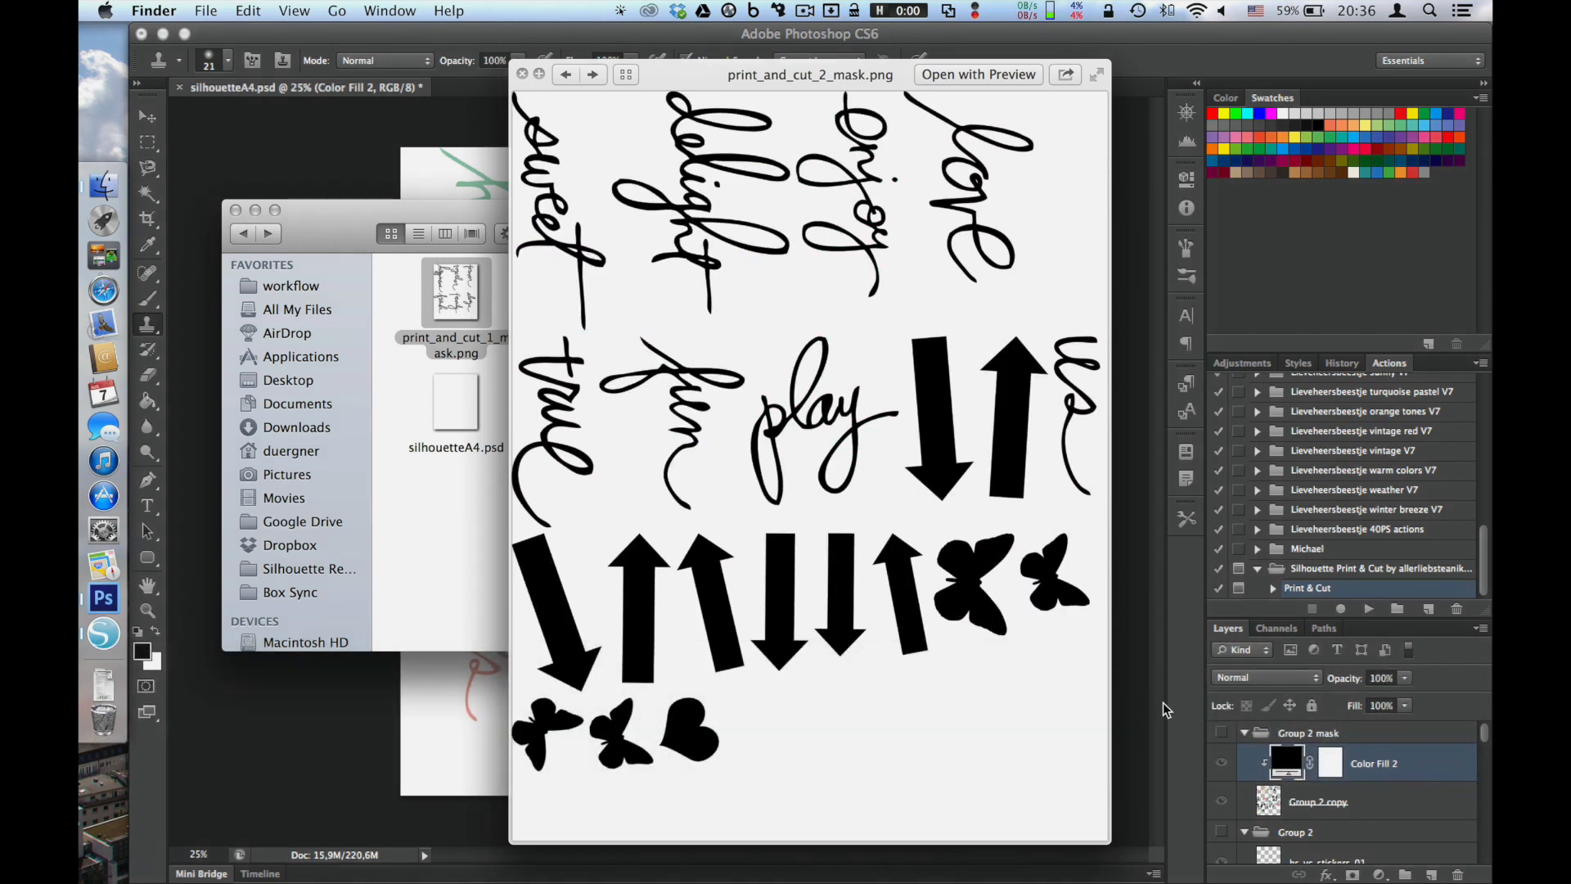
click(1140, 696)
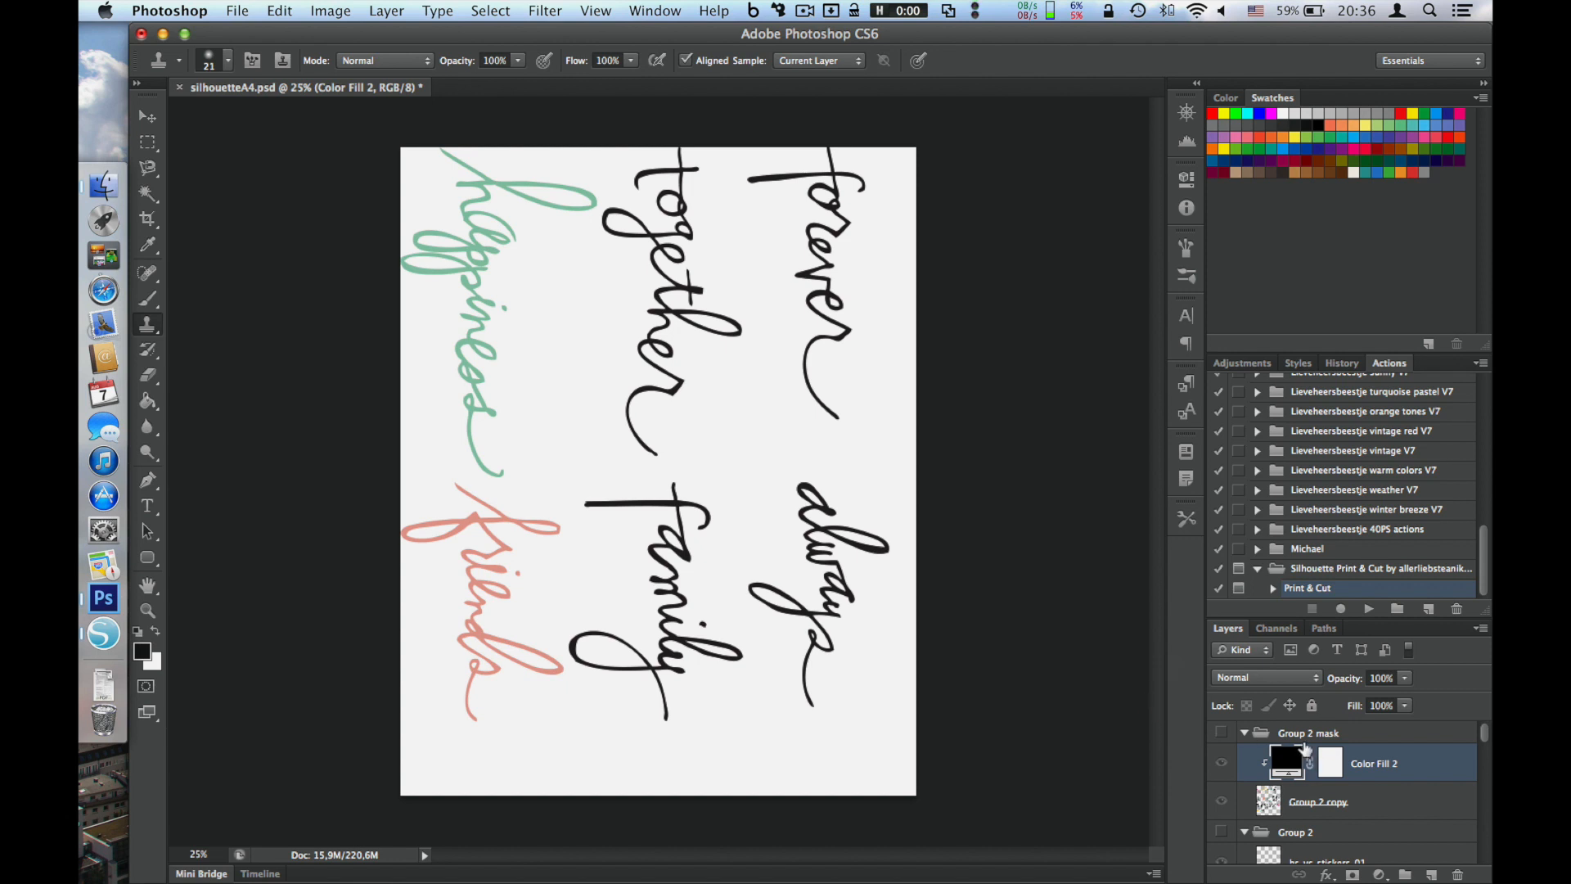
Step: Hide the Group 1 layers and show the Group 2 sticker layers in silhouetteA4.psd
scroll(1218, 730, down, 5)
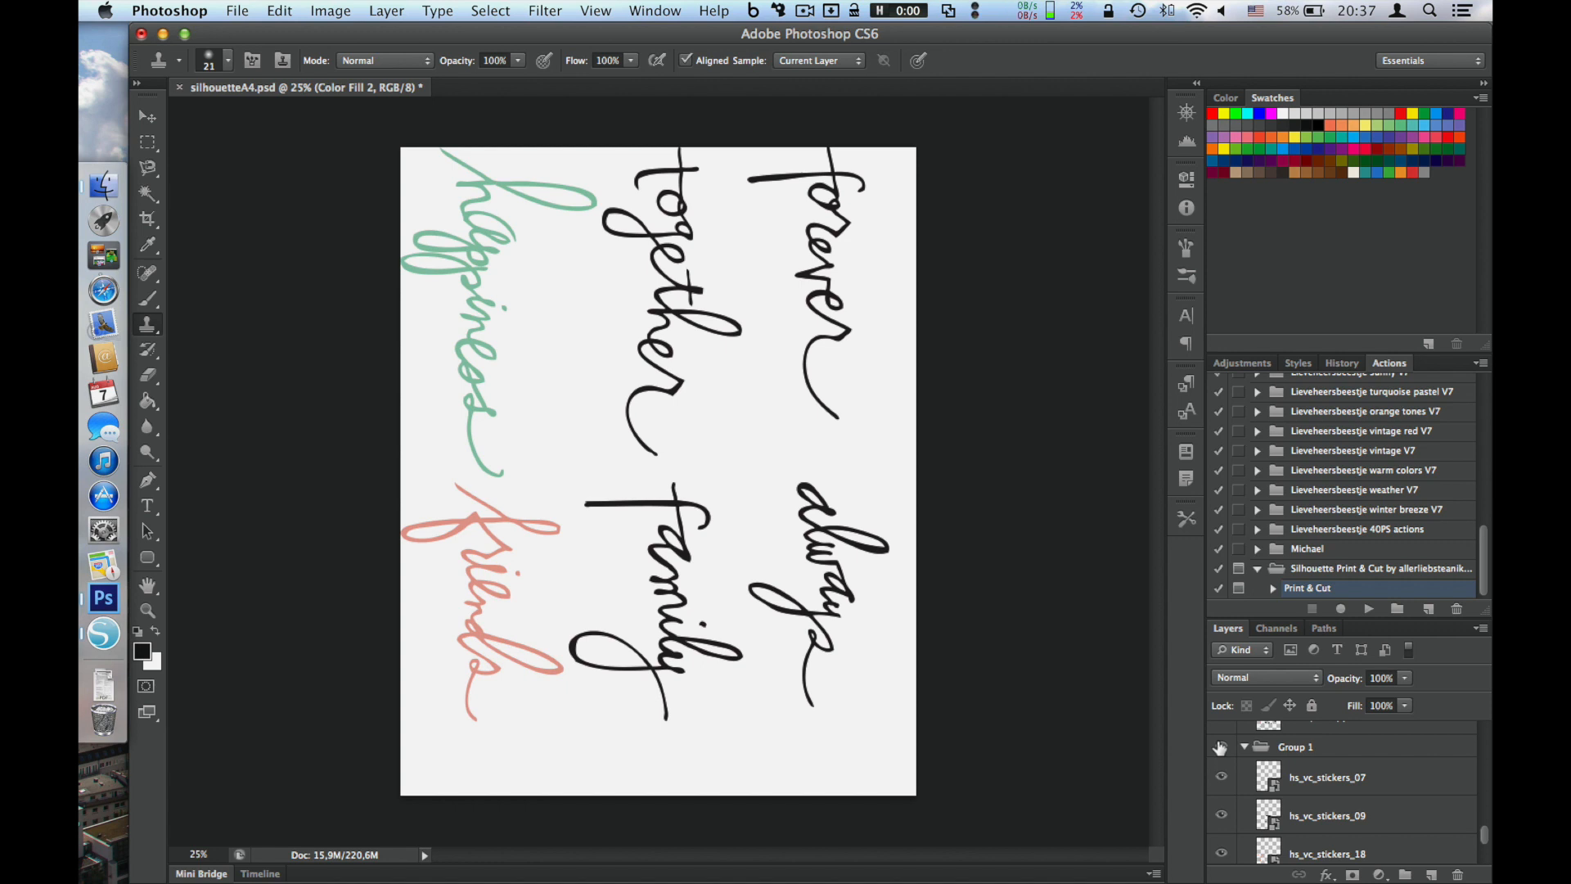
scroll(1220, 747, down, 5)
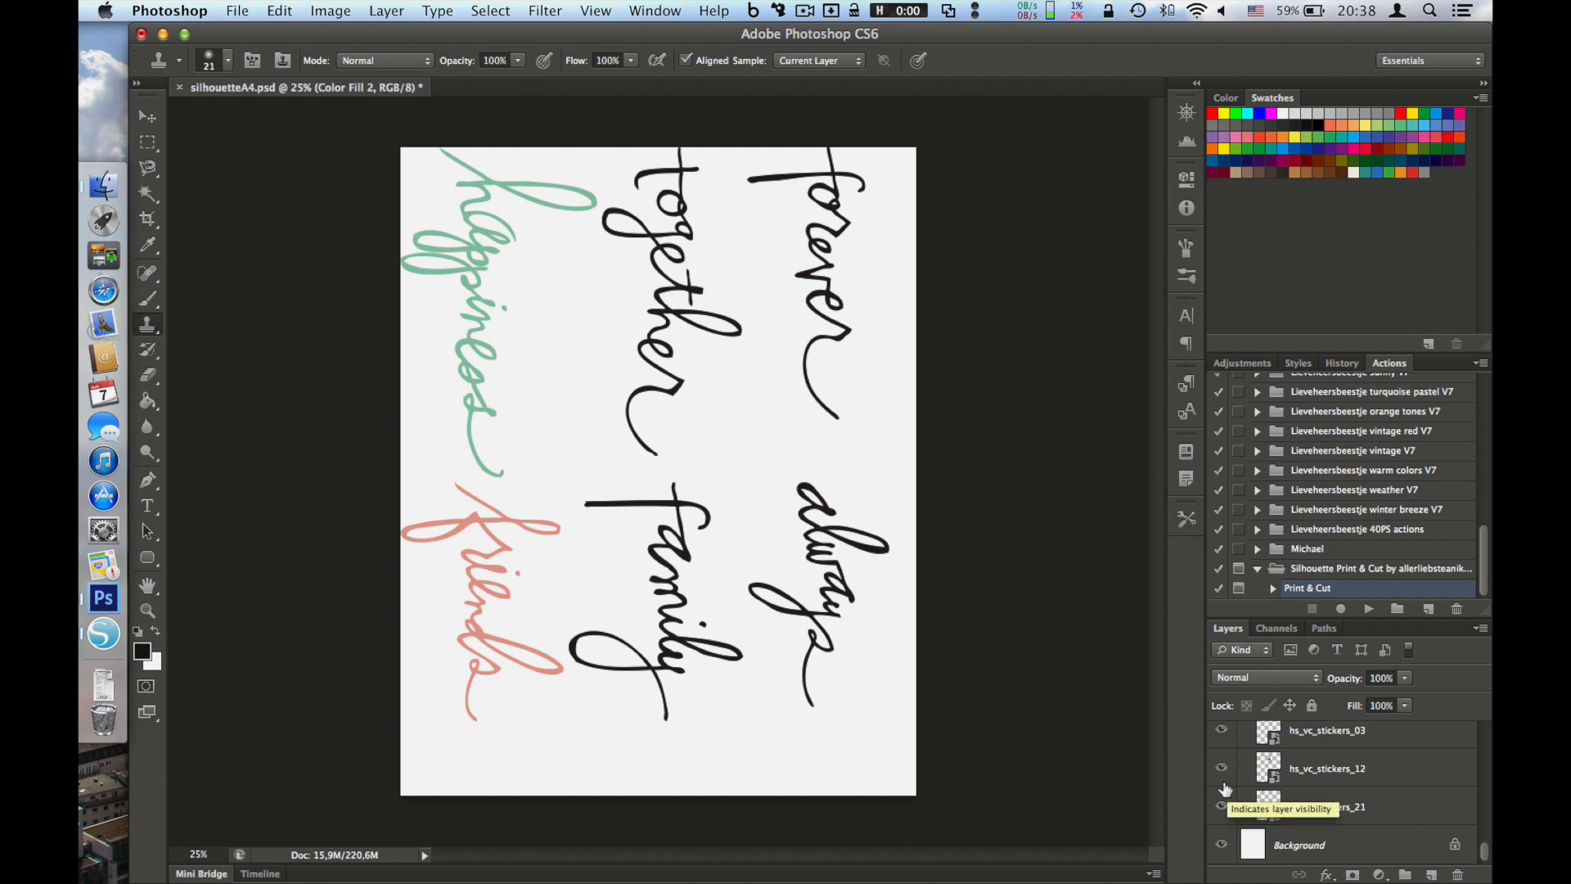
scroll(1222, 790, up, 8)
click(1222, 791)
scroll(1222, 790, down, 5)
scroll(1222, 790, up, 5)
scroll(1222, 789, up, 5)
scroll(1222, 790, up, 5)
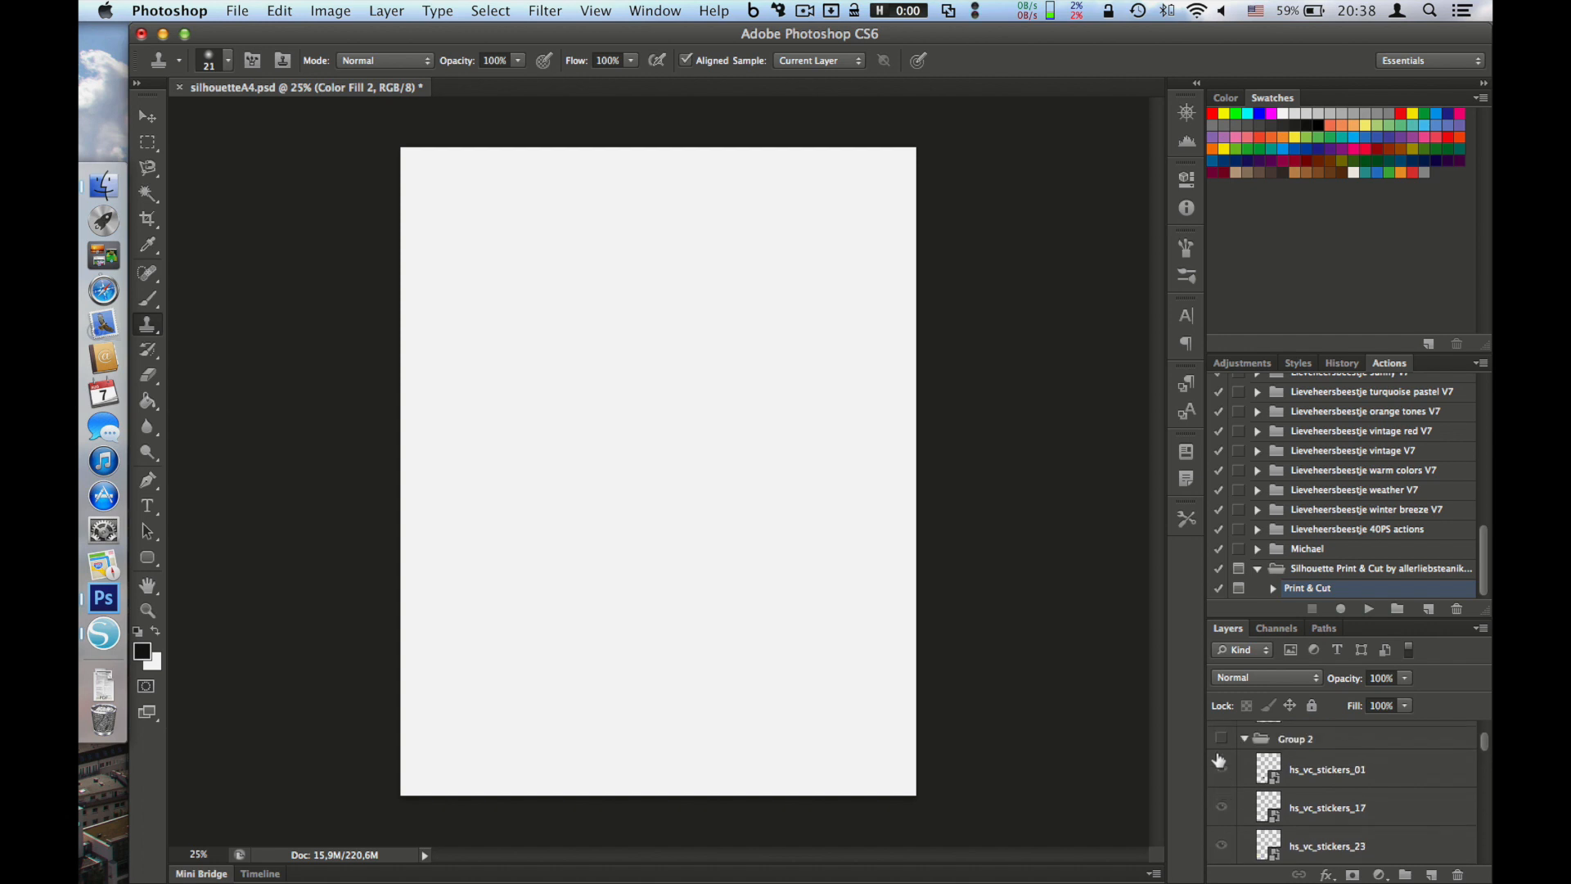
click(1220, 739)
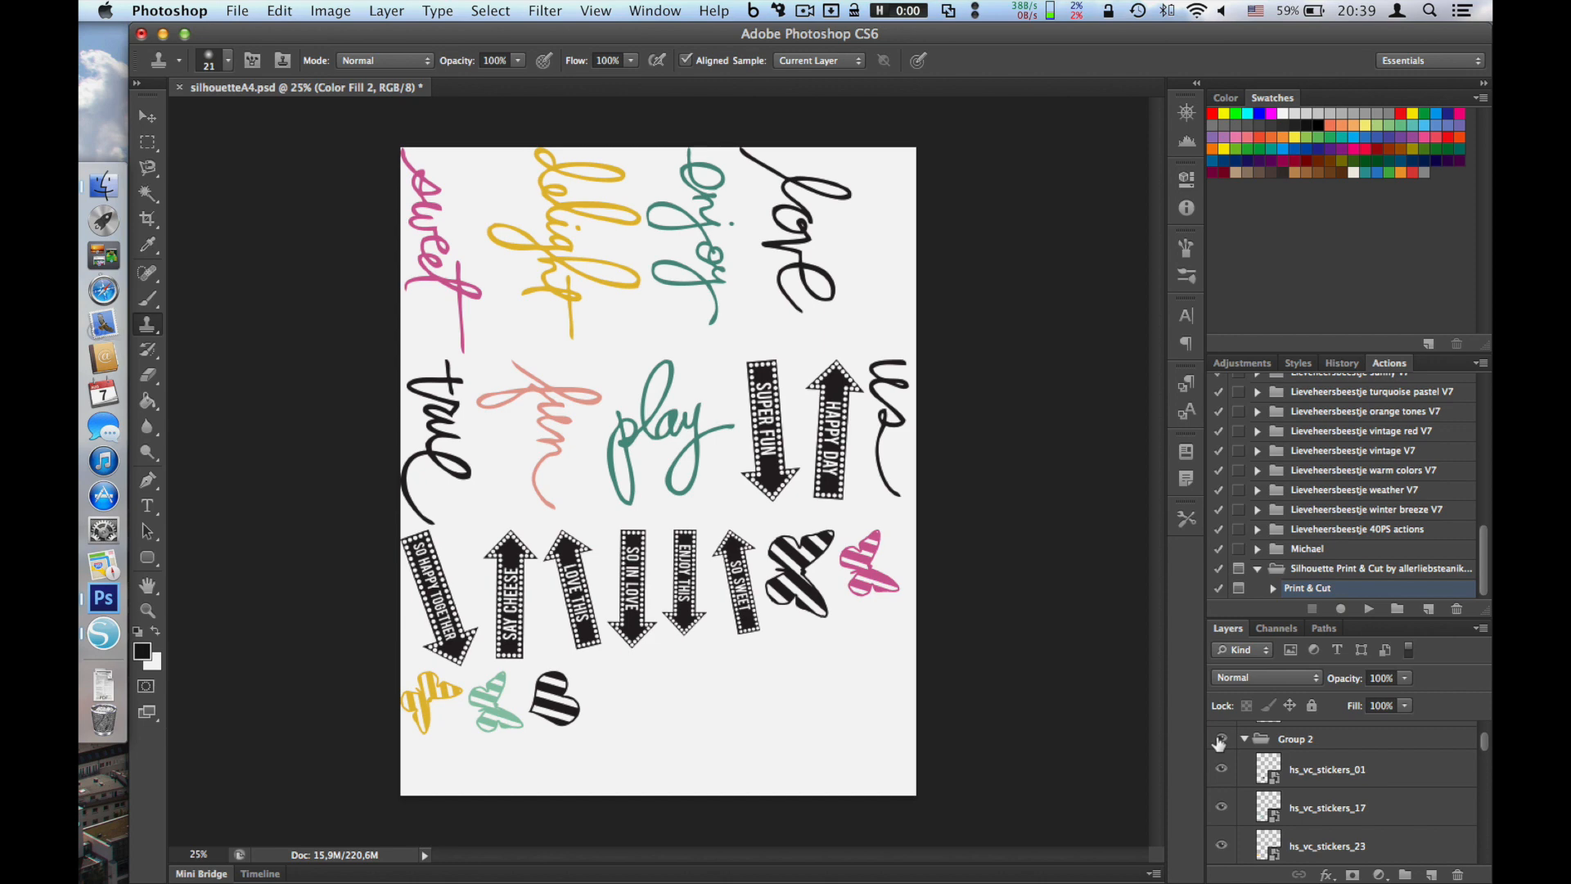
Step: Switch to Silhouette Studio
key(super+Tab)
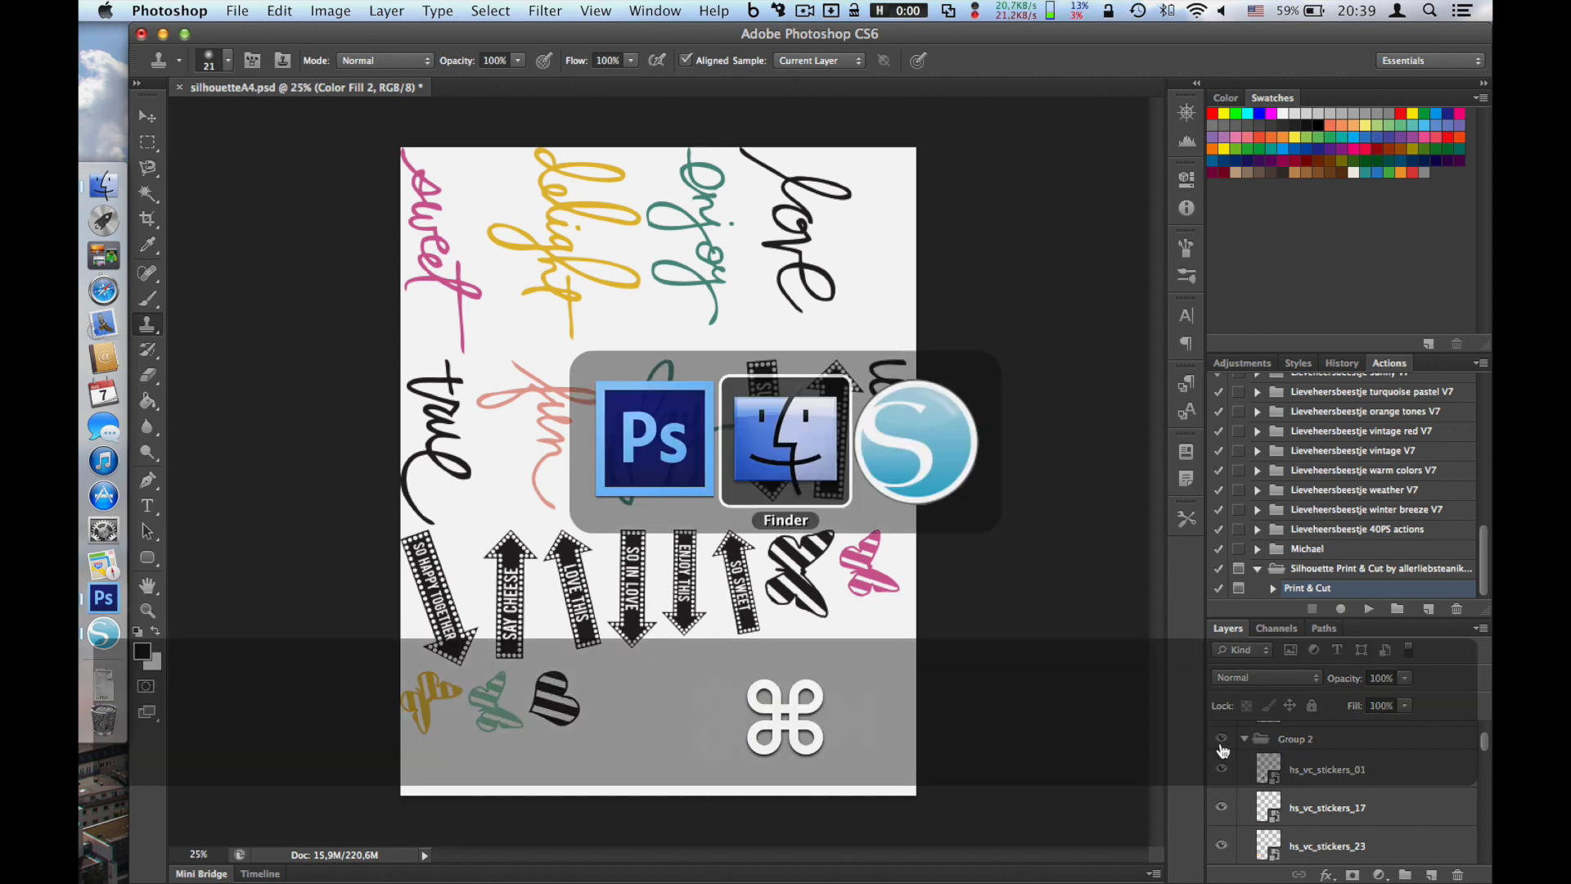
key(super+Tab)
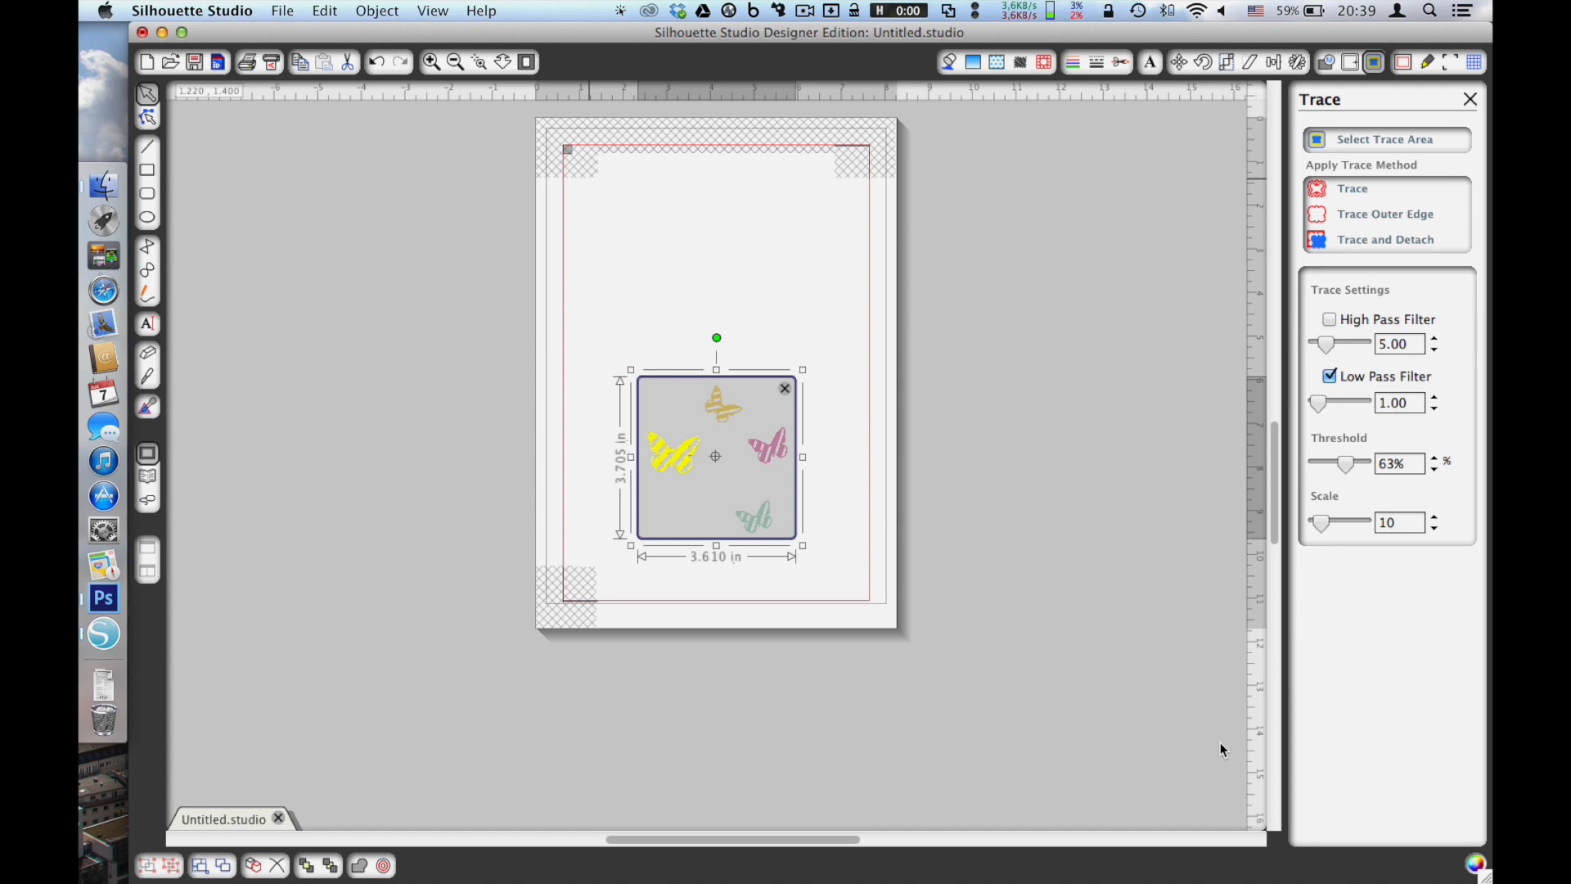
Step: Clear the butterfly artwork and place print_and_cut_2_mask.png from Finder's Silhouette Print & Cut folder, fitted onto the empty page
key(BackSpace)
key(super+Tab)
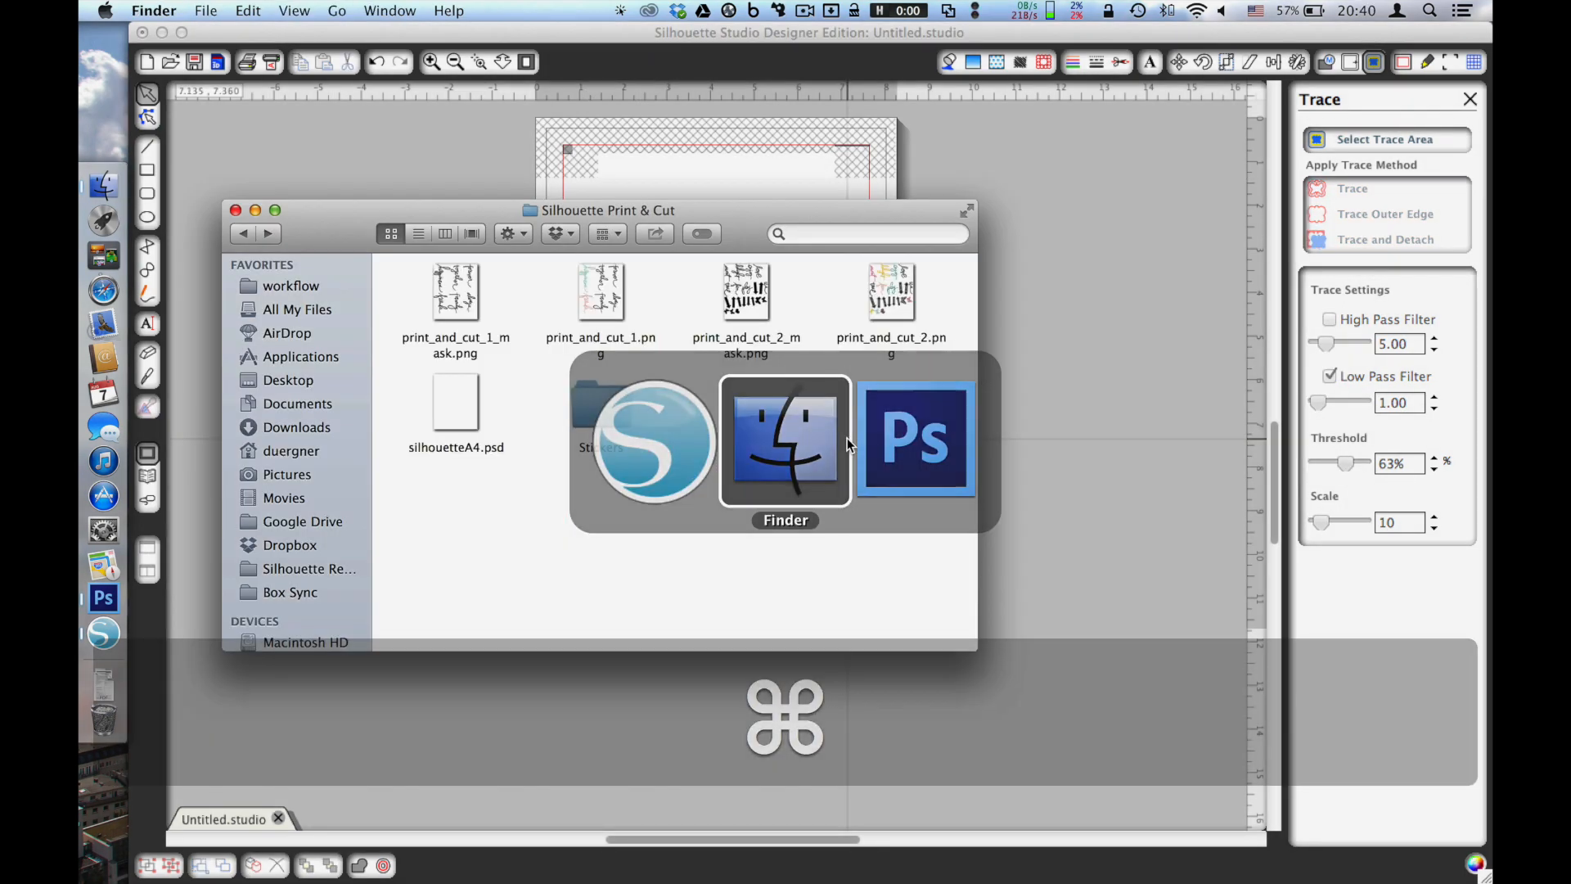
click(755, 302)
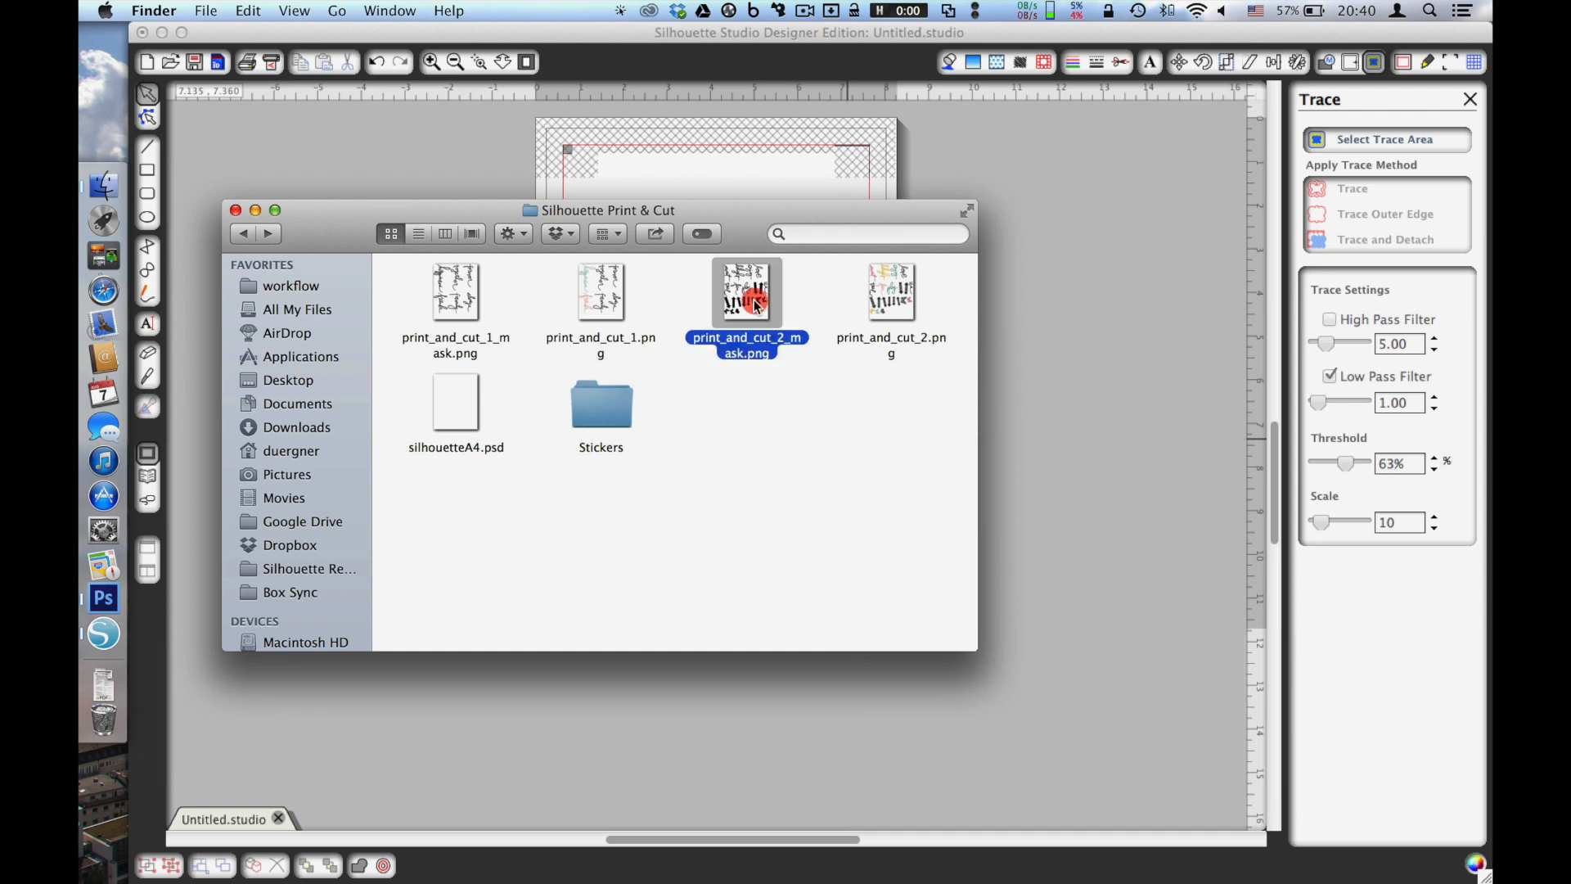
drag(777, 350, 1078, 465)
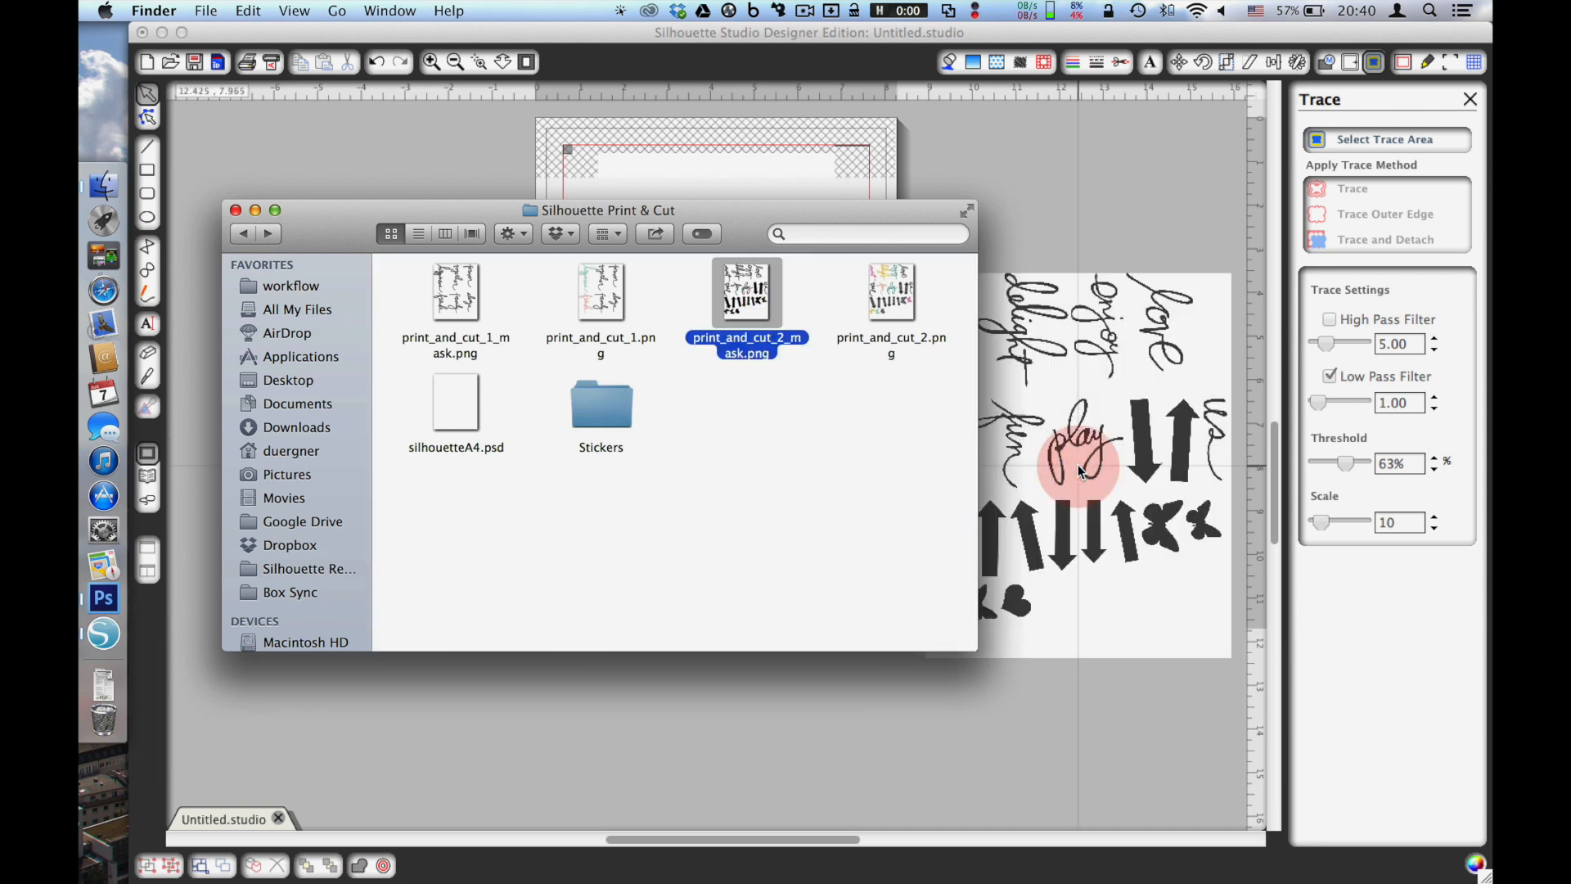
click(1018, 211)
mouse_move(1032, 361)
mouse_down()
mouse_move(711, 257)
mouse_move(686, 284)
mouse_move(676, 272)
mouse_up()
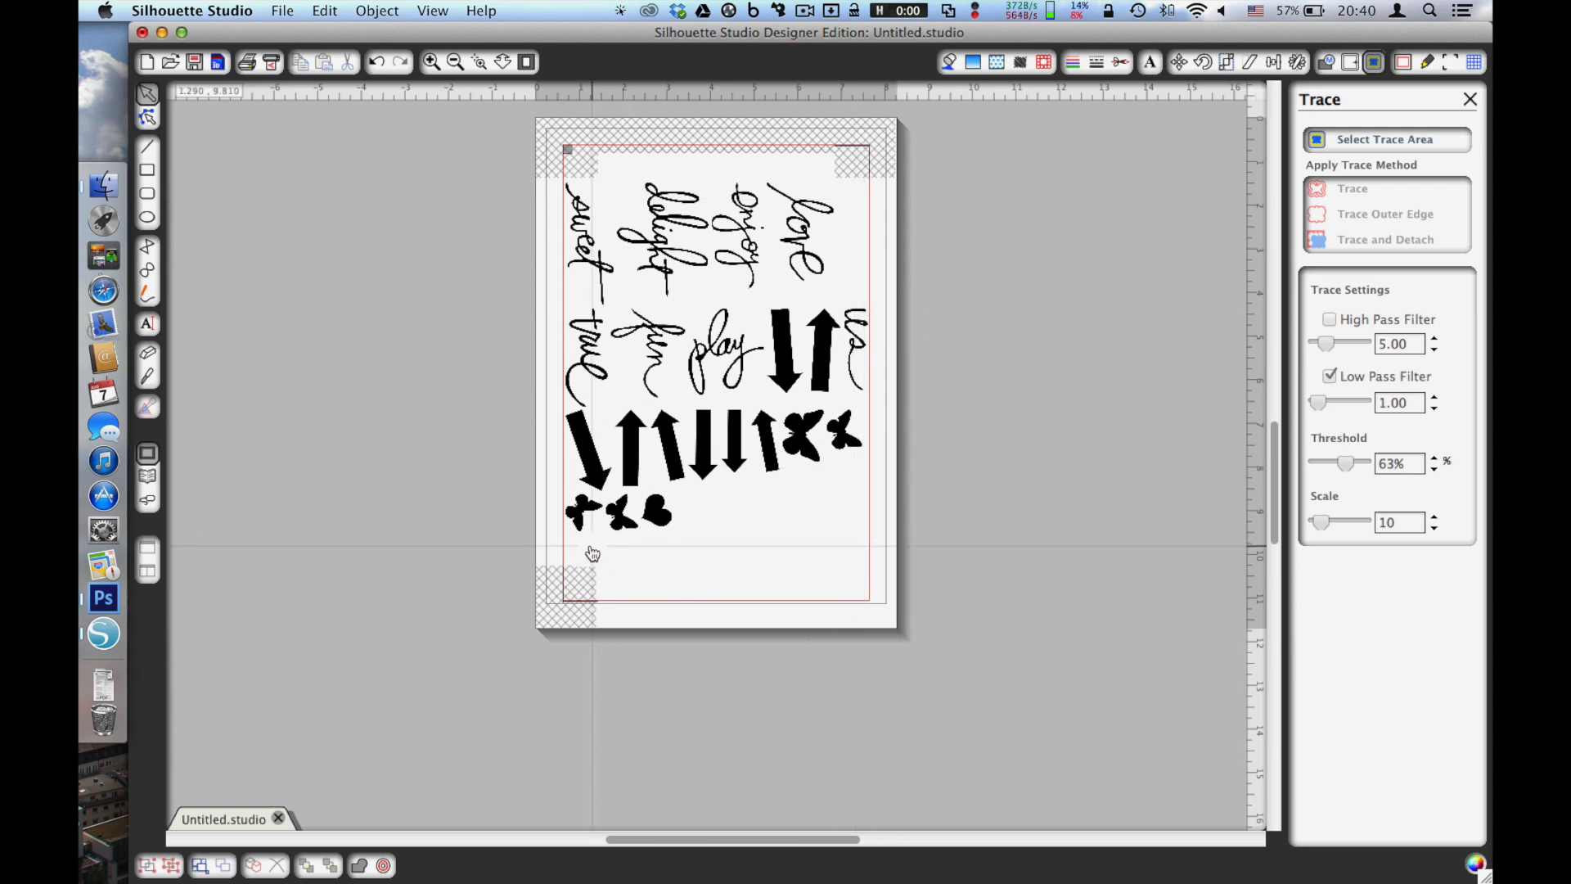
Step: Define a trace area about 7.5 by 8.7 in around all mask shapes, with High Pass Filter off and Low Pass Filter on
click(1339, 145)
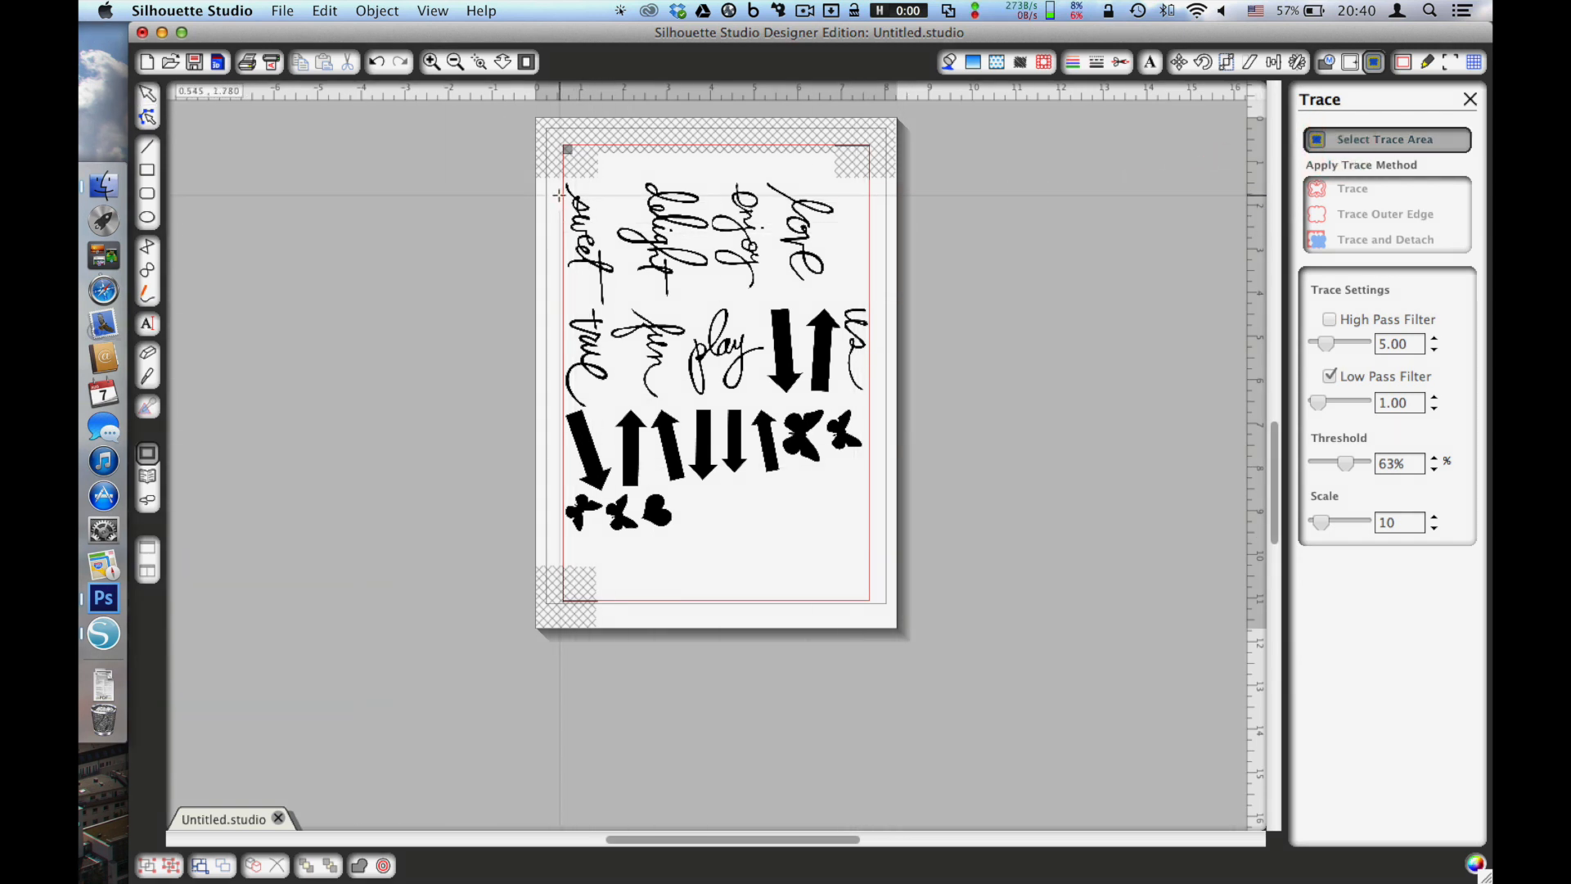
mouse_move(557, 169)
mouse_down()
mouse_move(842, 466)
mouse_move(885, 556)
mouse_up()
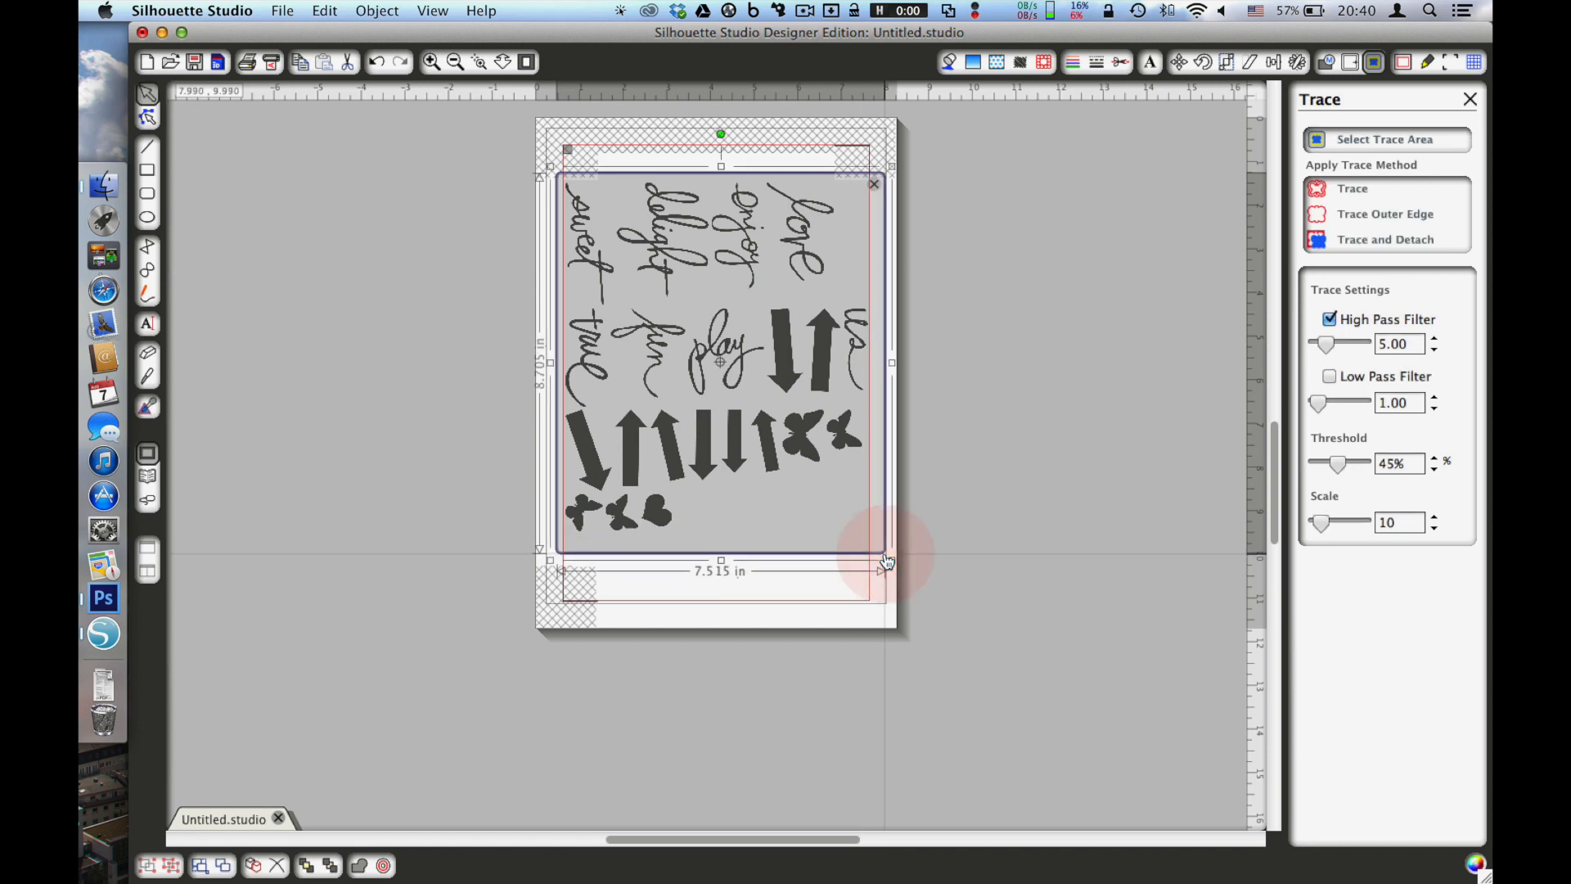
click(1328, 319)
click(1330, 377)
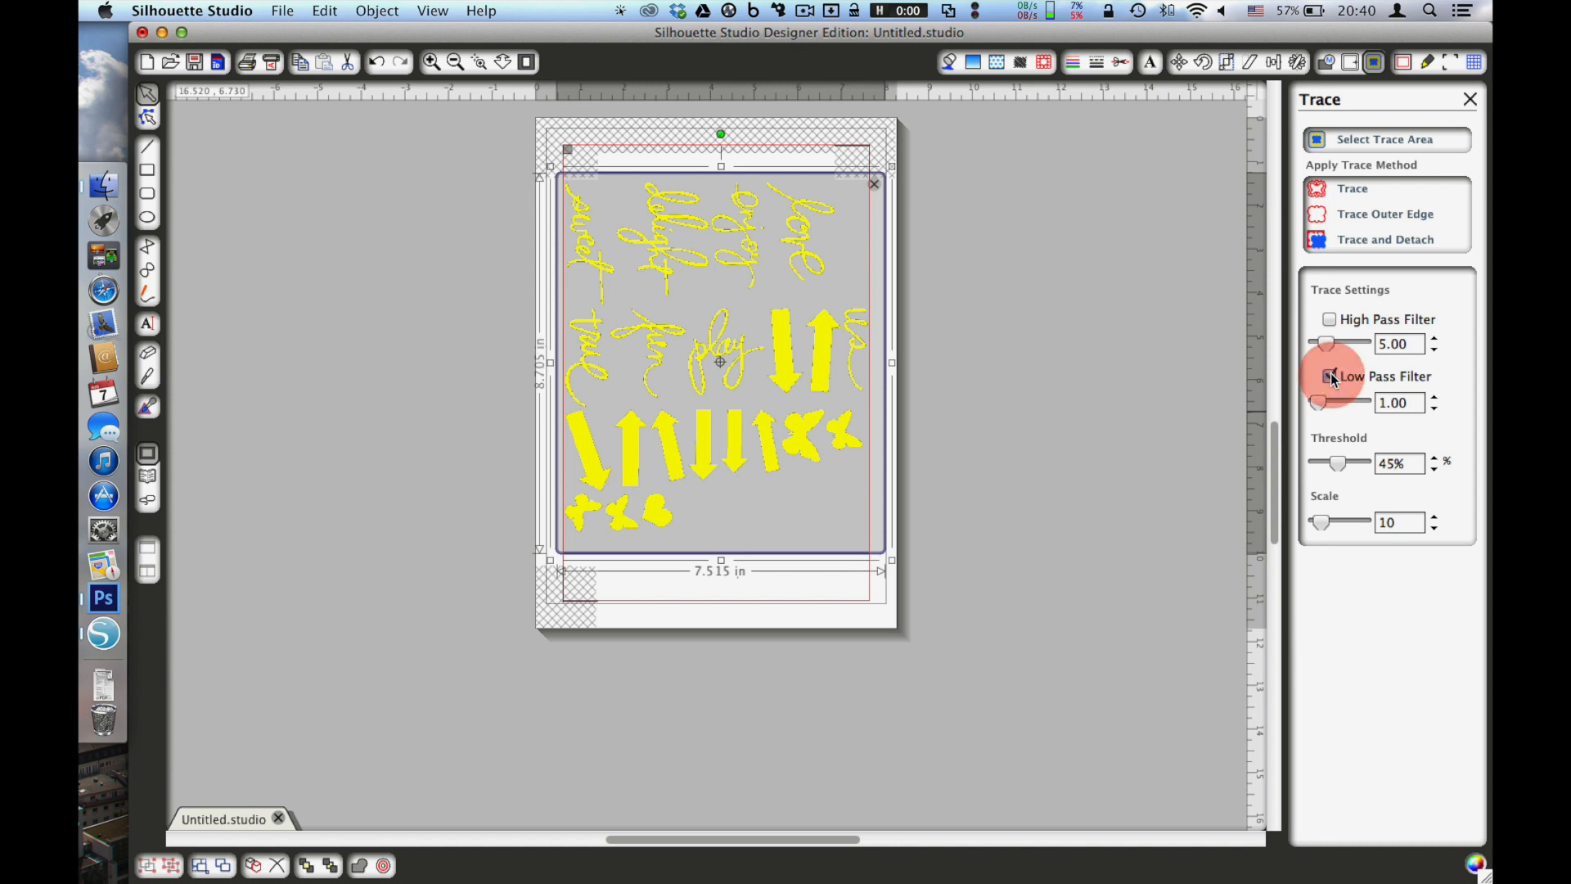
Step: Set the trace threshold to 7 % and trace the mask shapes as cut lines
drag(1394, 463, 1371, 463)
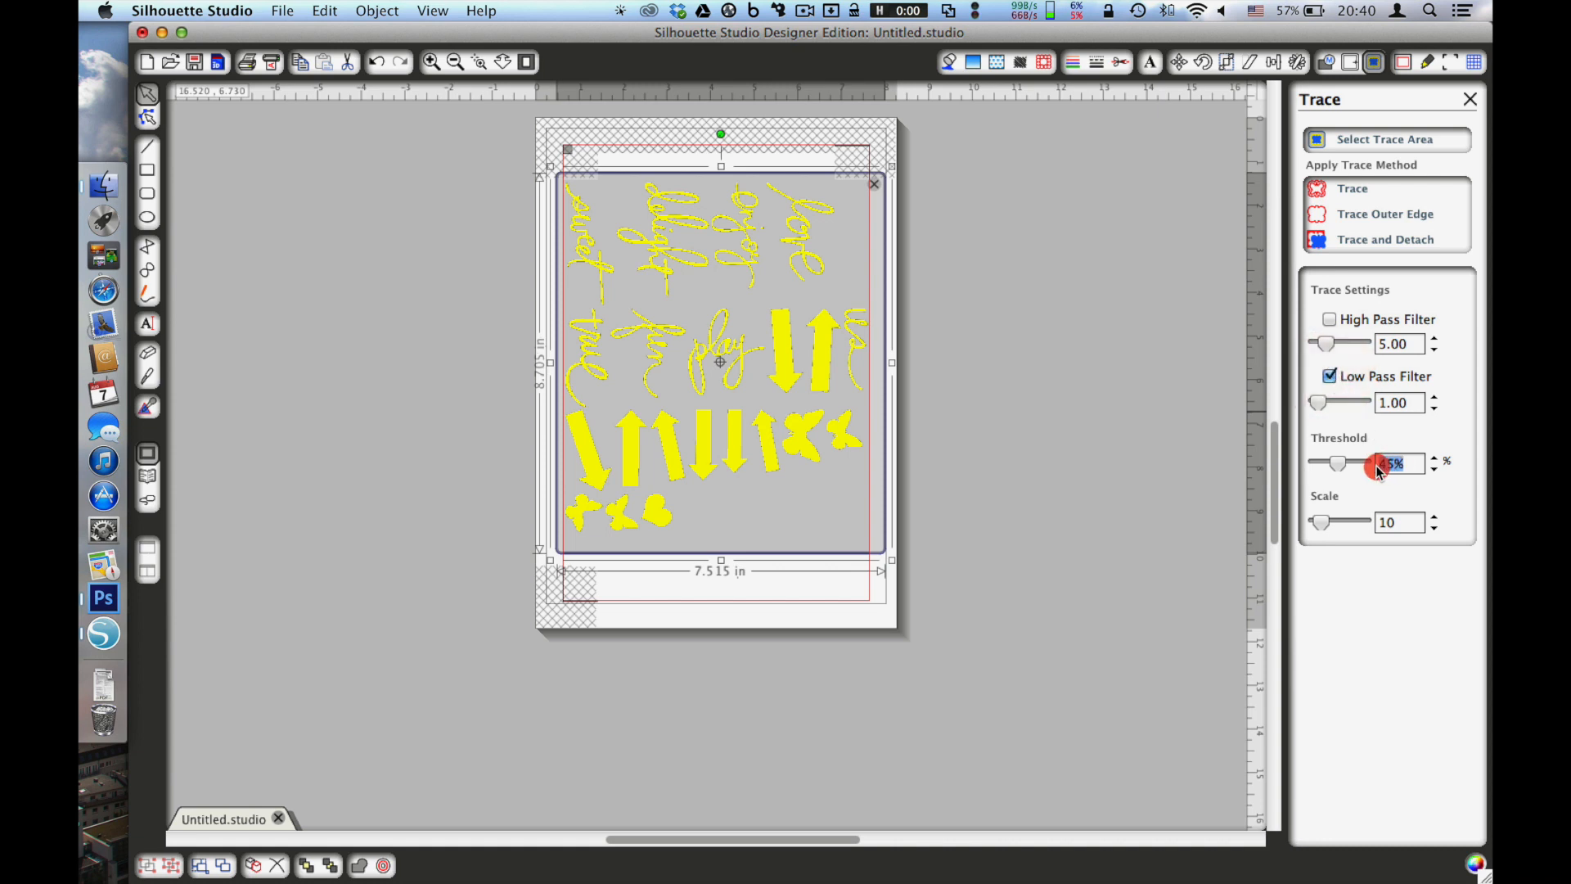
text(7)
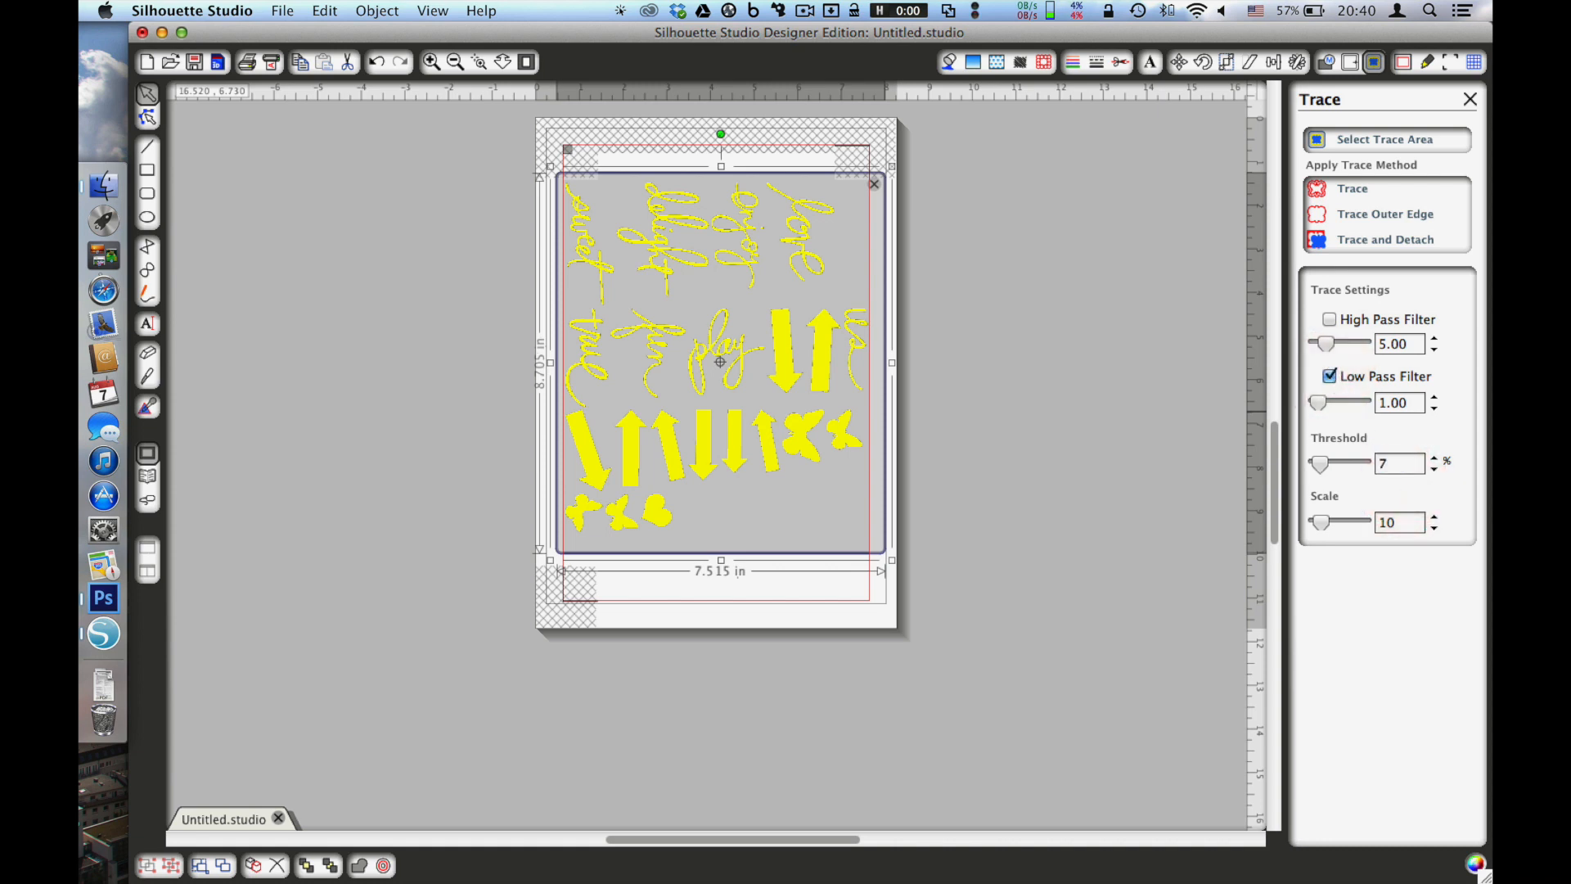
key(Return)
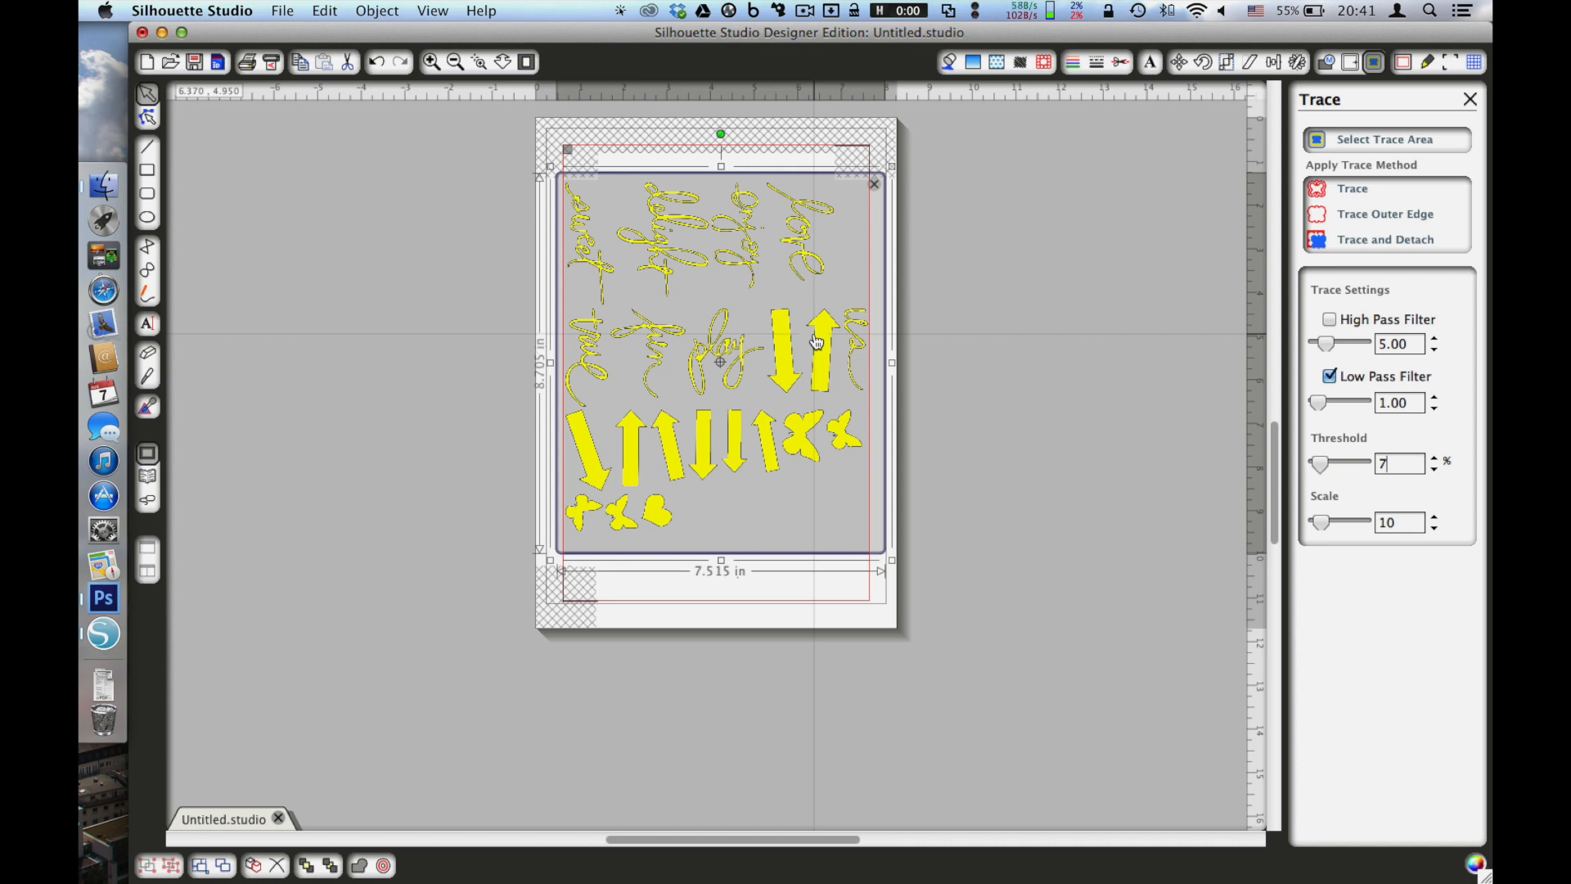
key(Up)
key(Up)
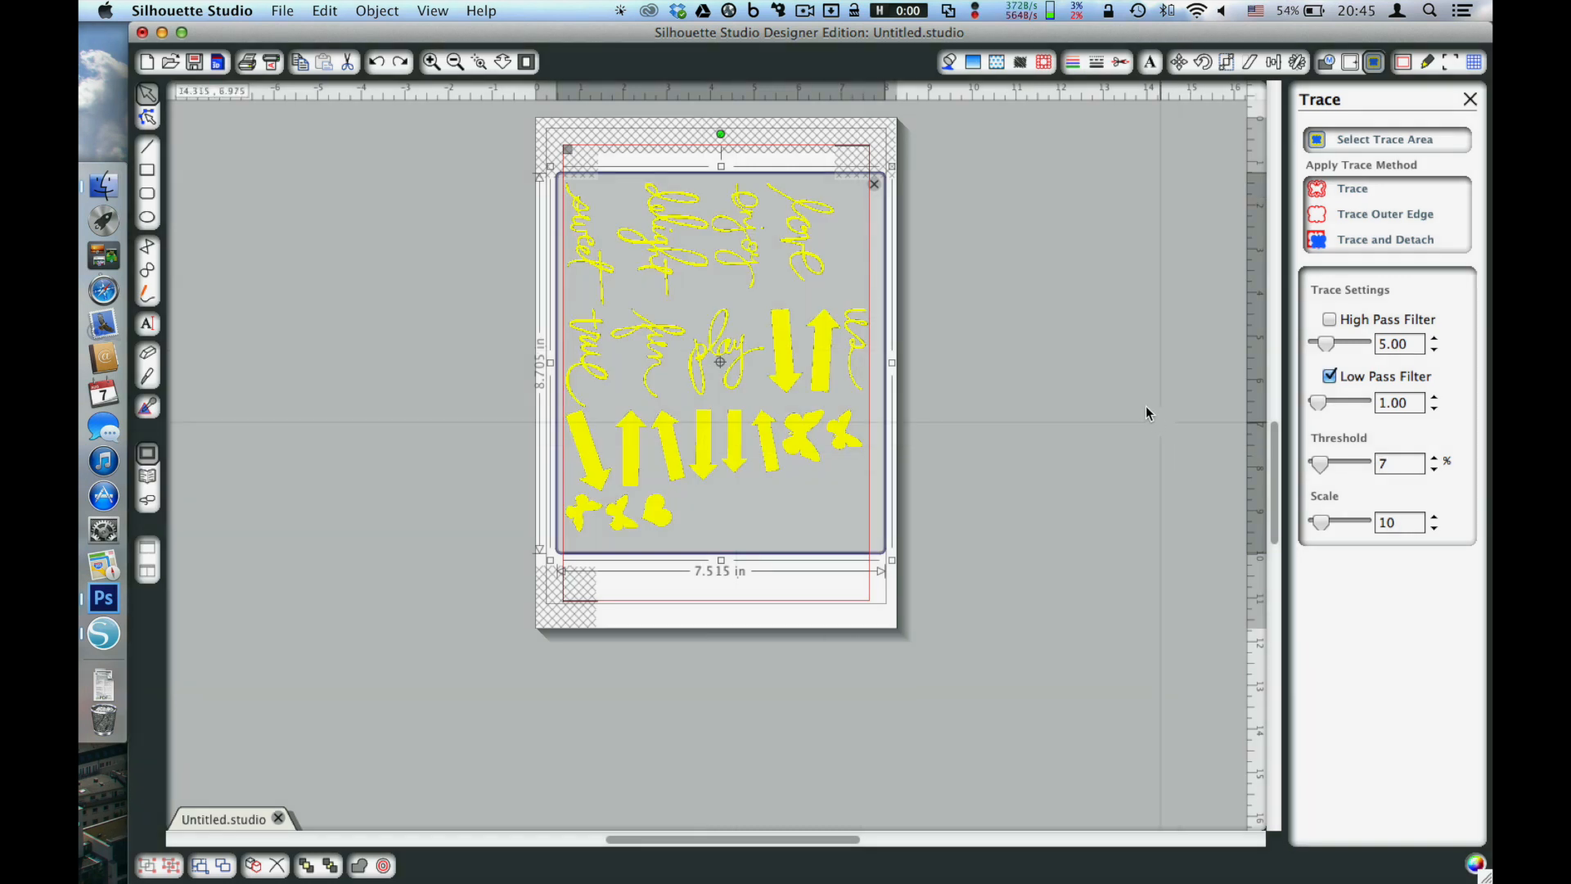
click(1350, 193)
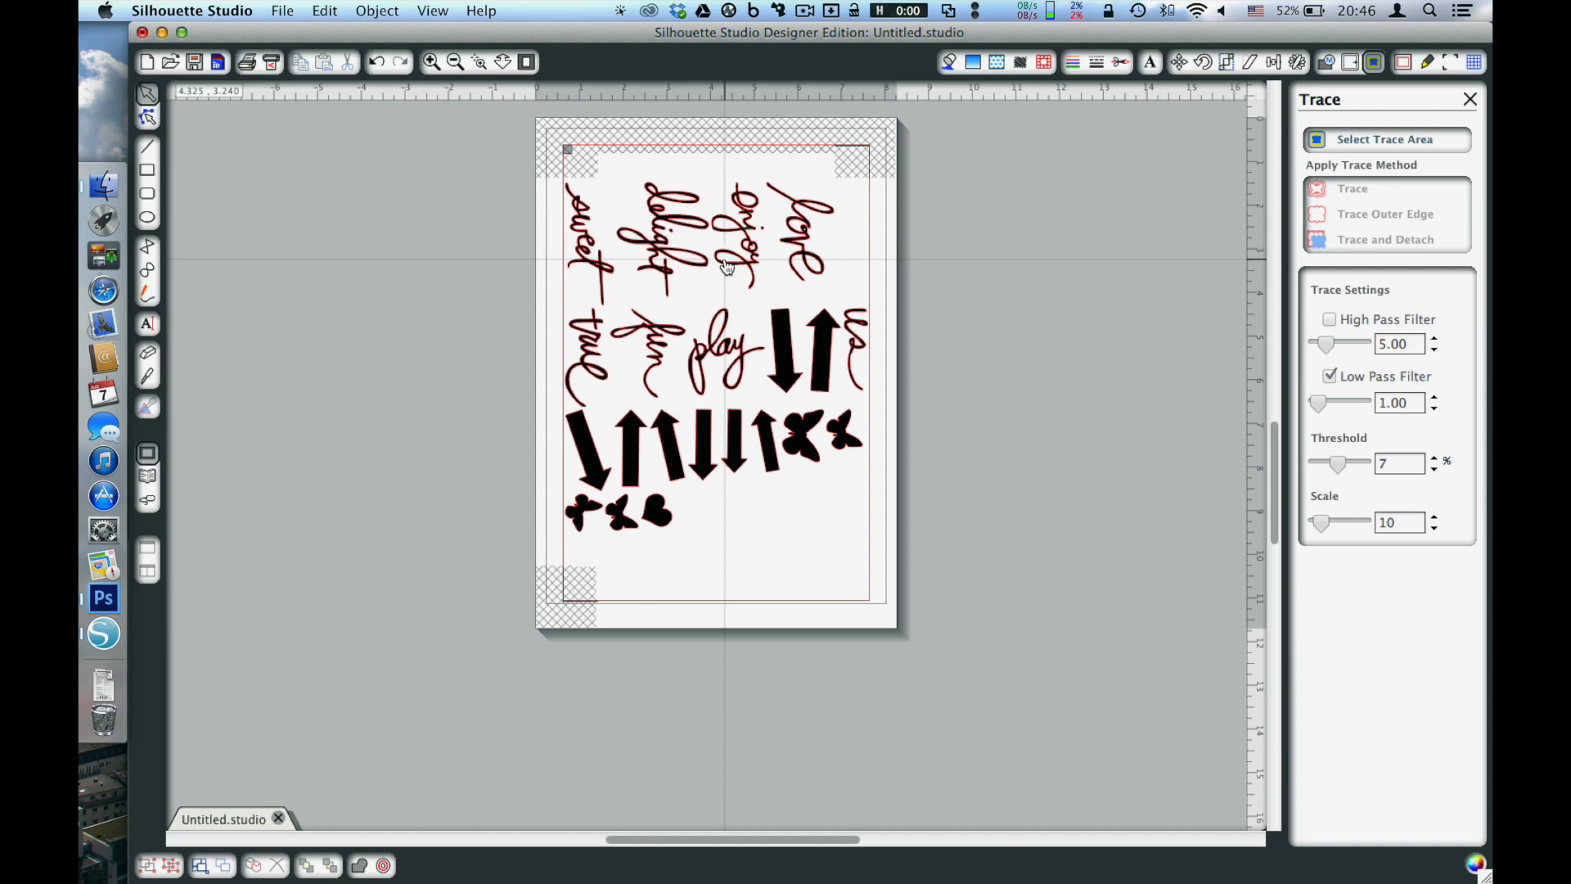
Step: Place the coloured sticker sheet print_and_cut_2.png from Finder onto the page, matching the traced cut lines
key(super+Tab)
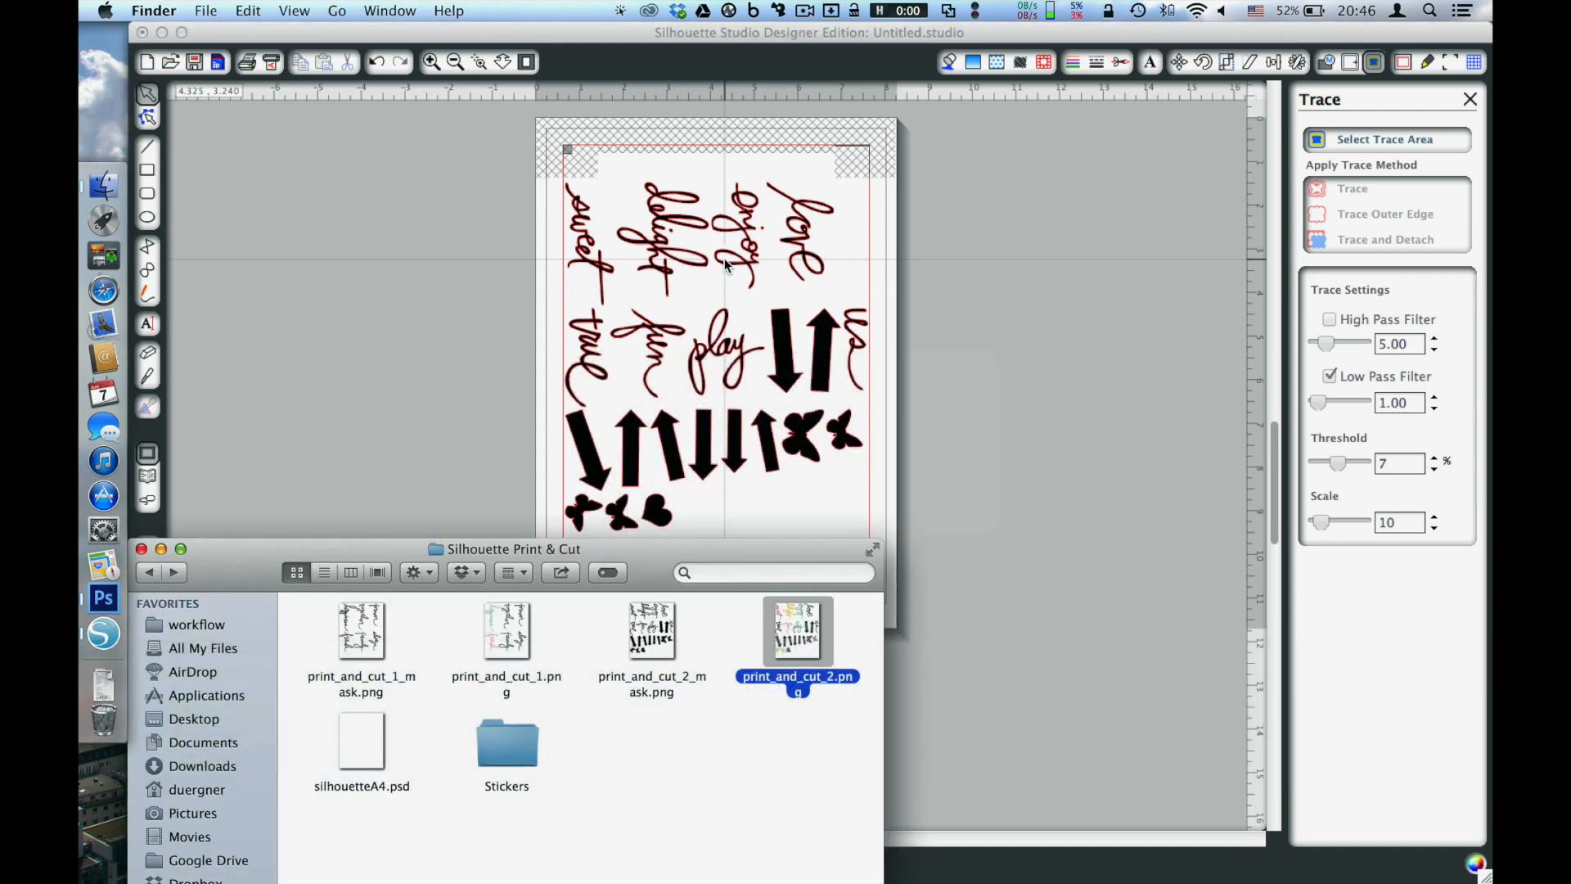
drag(798, 630, 790, 493)
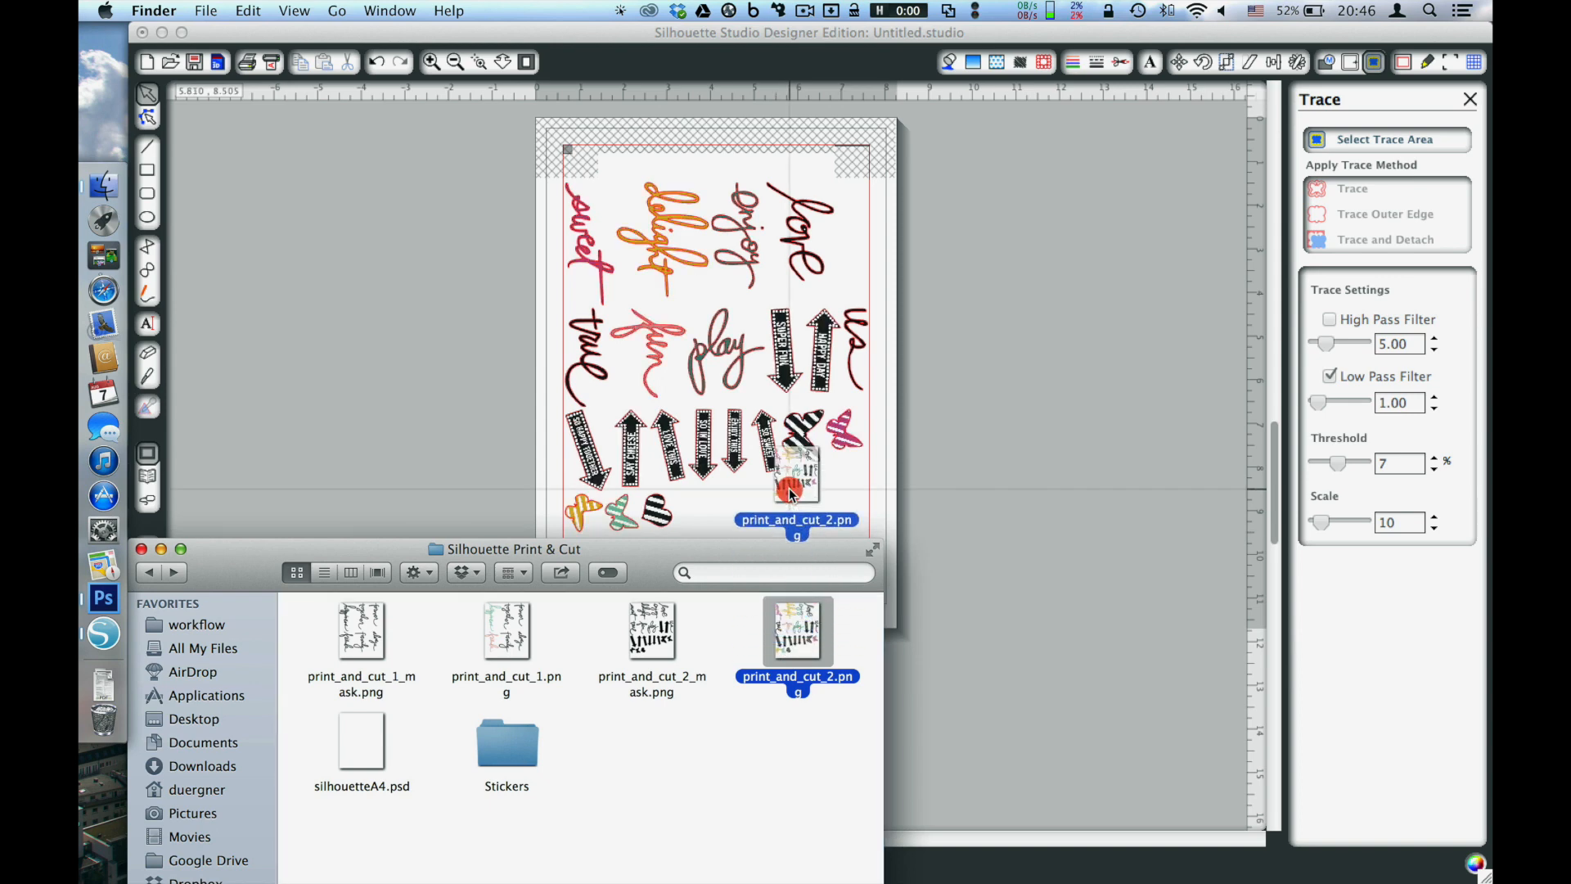
drag(790, 493, 848, 391)
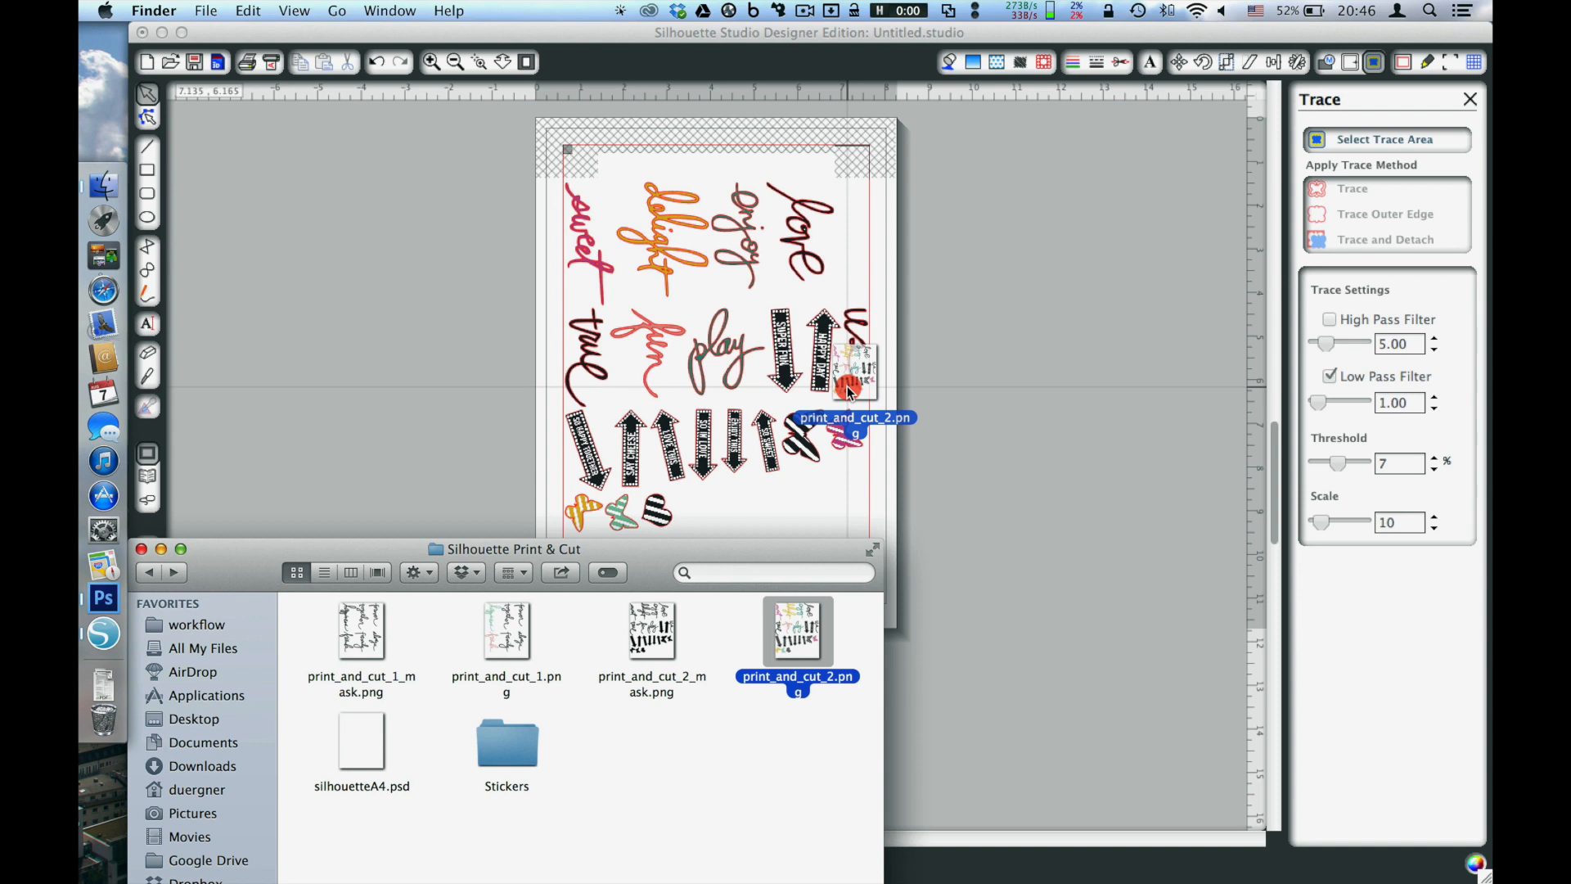
drag(848, 391, 847, 385)
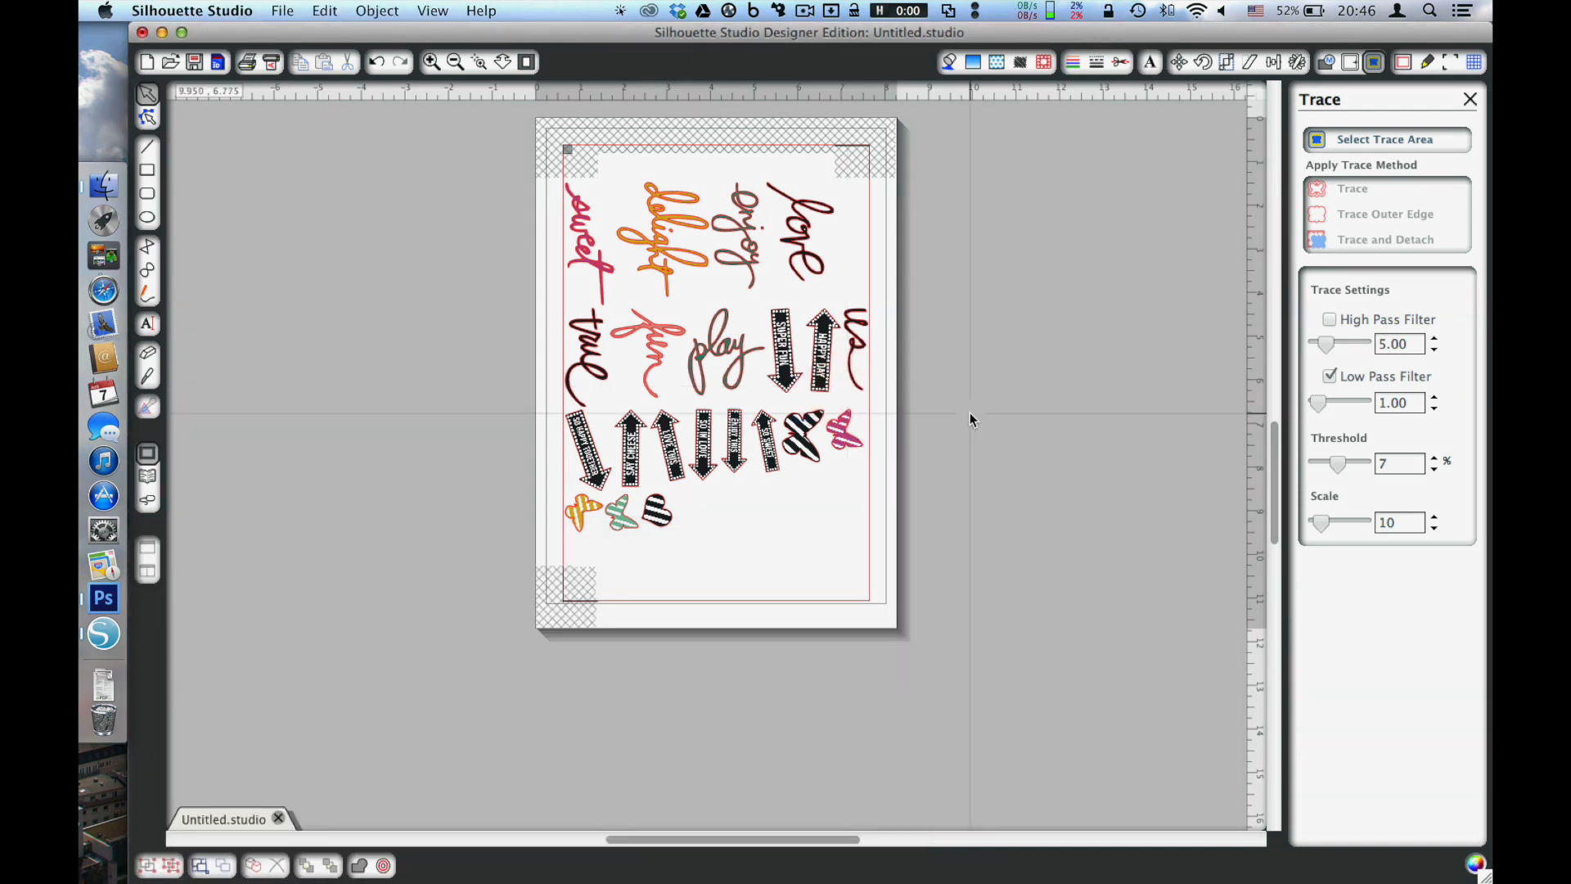